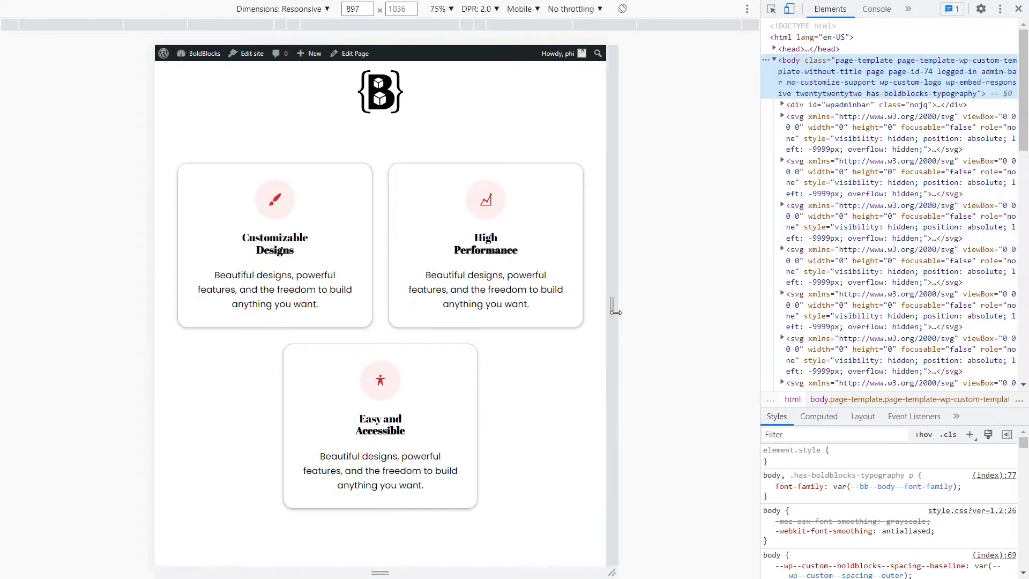
Widen the responsive preview of the grid page to about 1264 px.
left_click_drag(615, 308, 708, 305)
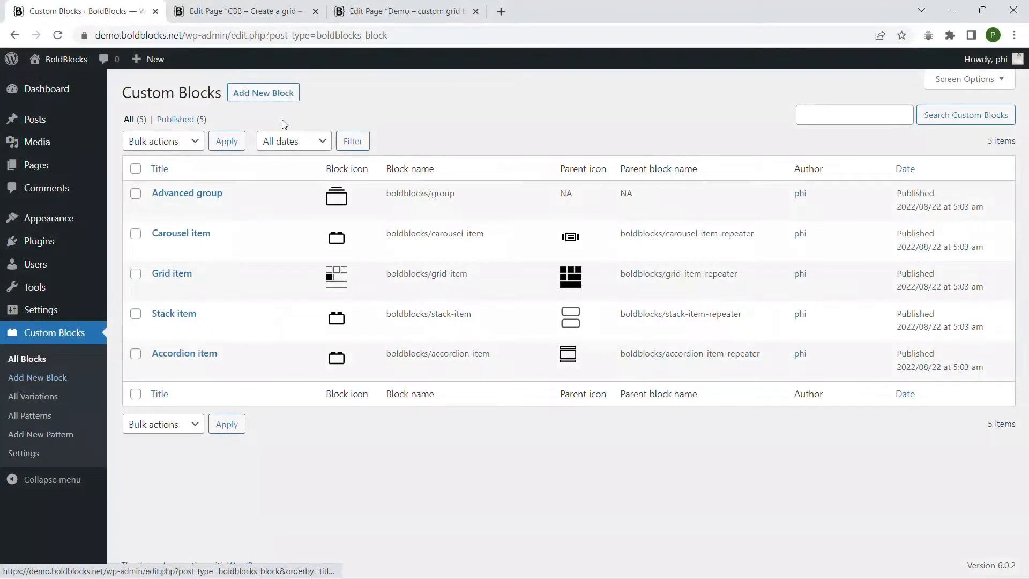
Start a new custom block and title it "Featured item".
left_click(266, 95)
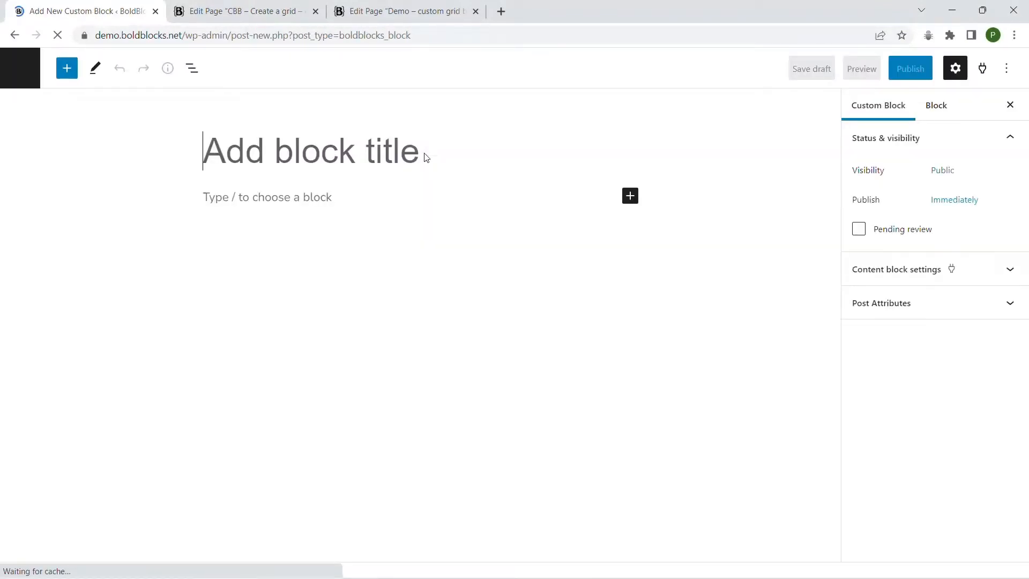
type("Featured item")
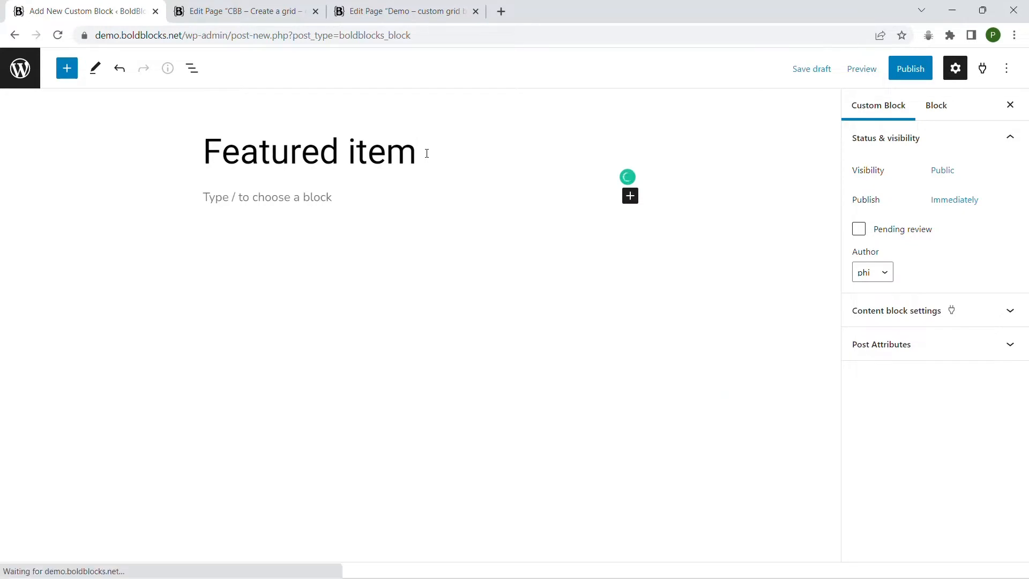
key("Return")
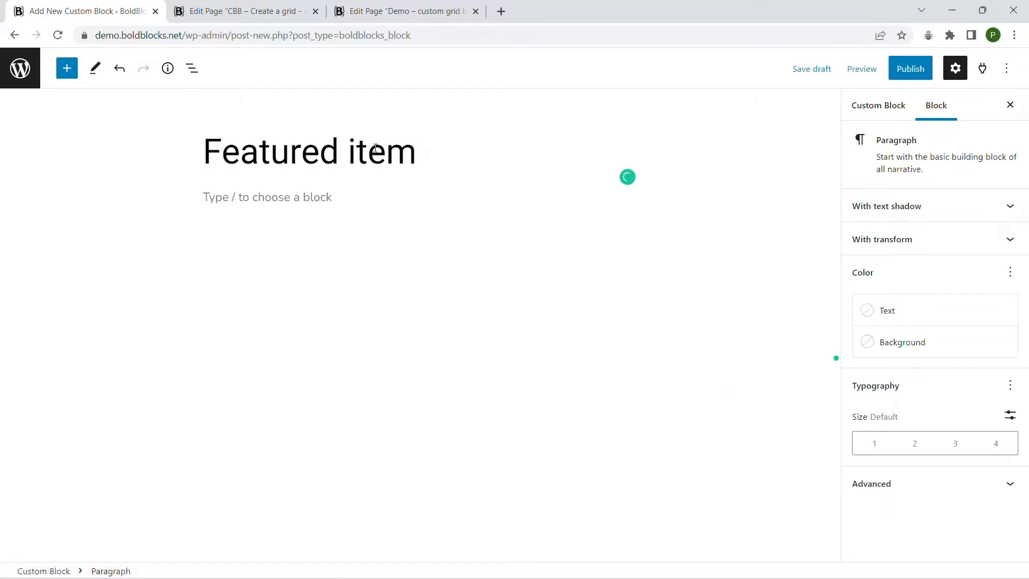
Copy the SVG, heading and paragraph blocks of the first grid item in the "CBB - Create a grid - complete" page.
left_click(229, 12)
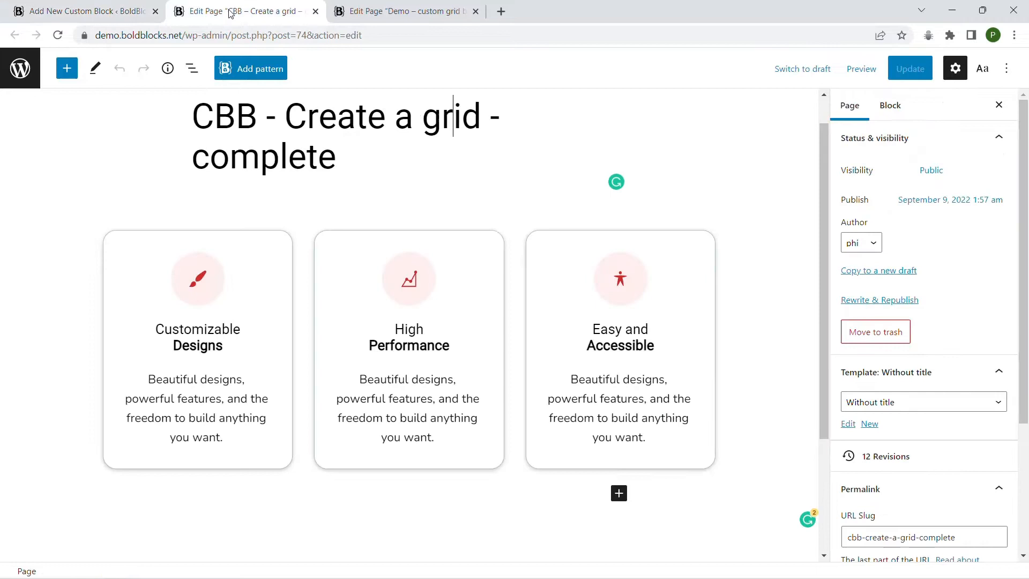
left_click(174, 274)
left_click(192, 69)
left_click(225, 257, "shift")
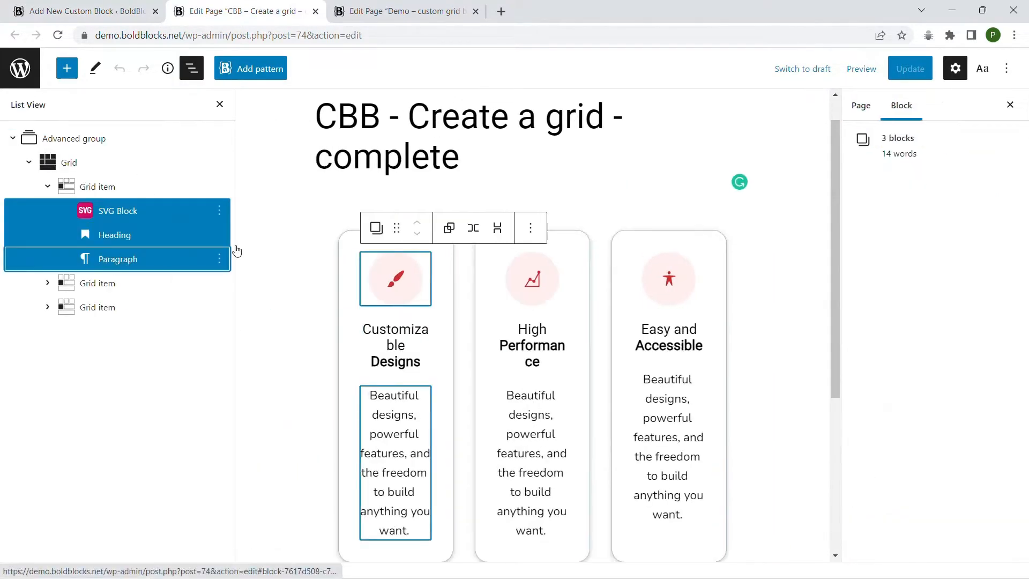
left_click(531, 228)
left_click(533, 317)
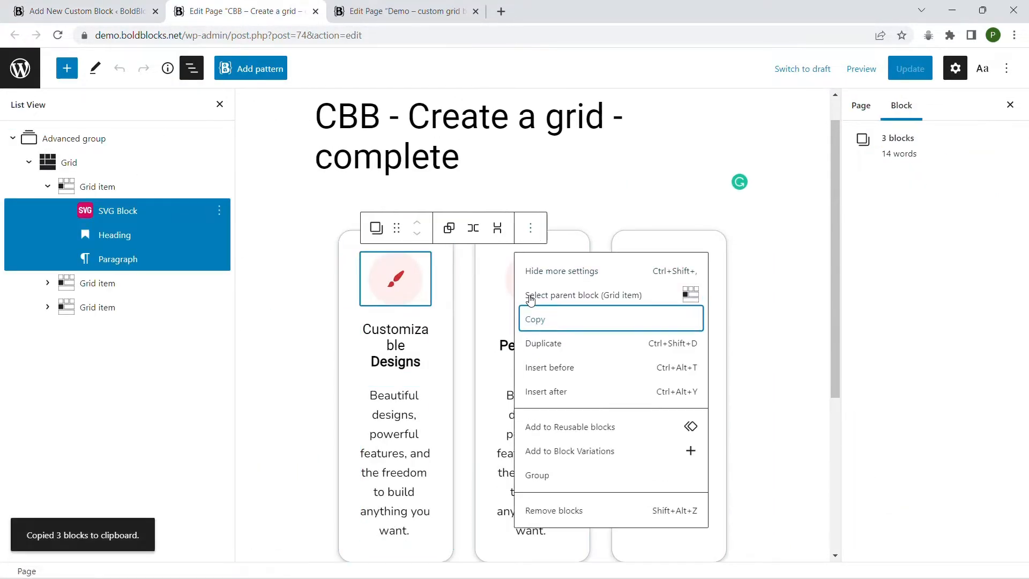
Paste the copied blocks into the body of the "Featured item" custom block.
left_click(91, 9)
right_click(271, 200)
left_click(281, 301)
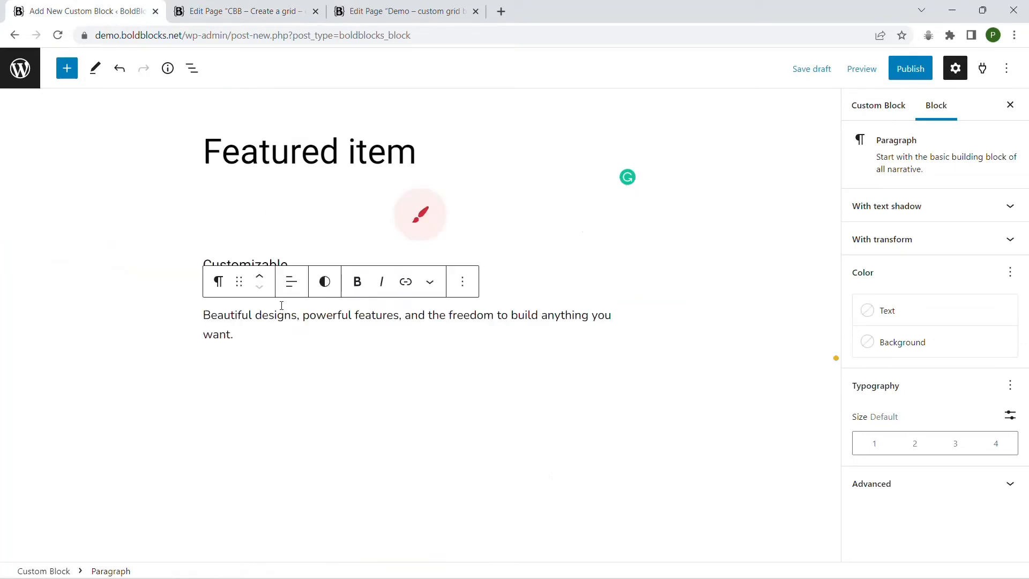
Transform the SVG, heading and paragraph blocks together into one Advanced group.
left_click(192, 68)
left_click(61, 138, "shift")
left_click(331, 163)
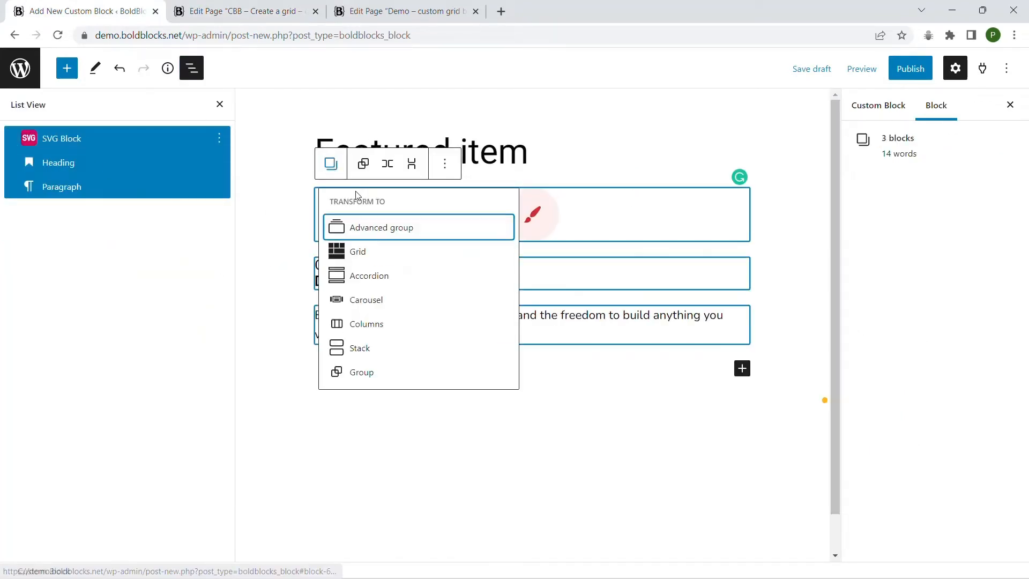
left_click(374, 232)
Copy all styles of the first grid item in the "CBB - Create a grid - complete" page.
left_click(243, 11)
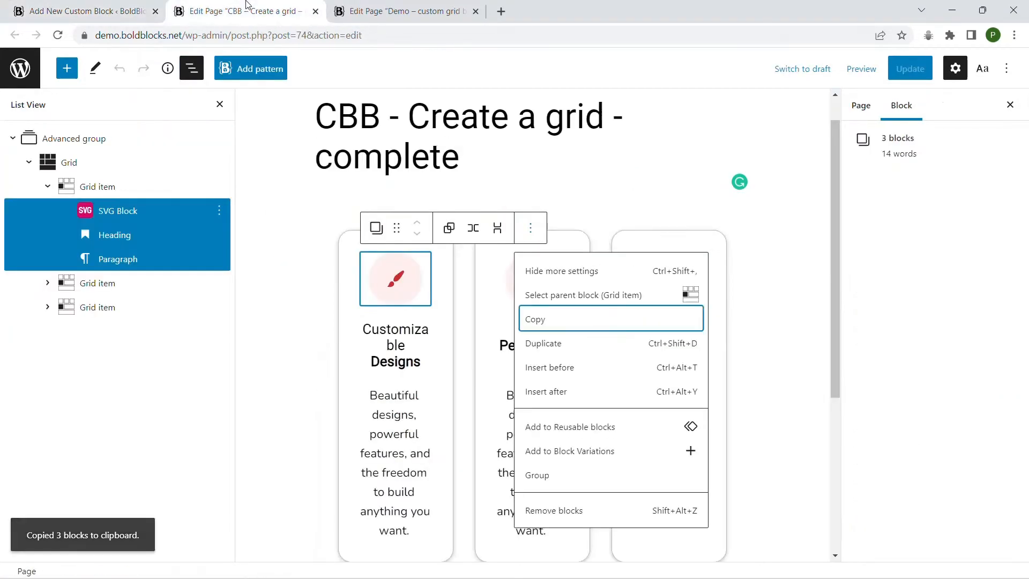
left_click(115, 186)
left_click(651, 207)
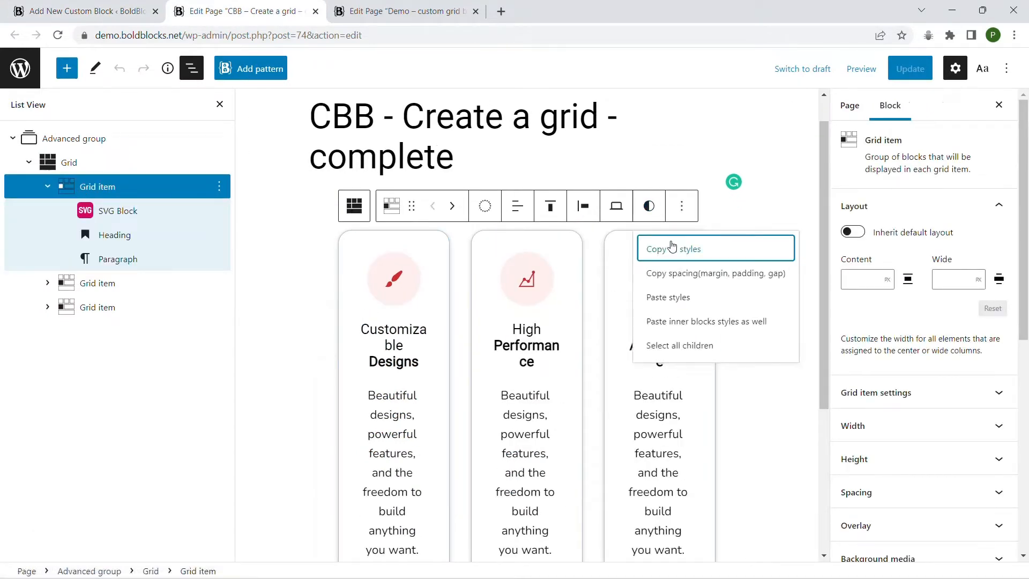
left_click(672, 250)
Paste the copied styles, including inner block styles, onto the custom block's Advanced group and center its text.
left_click(81, 11)
left_click(552, 164)
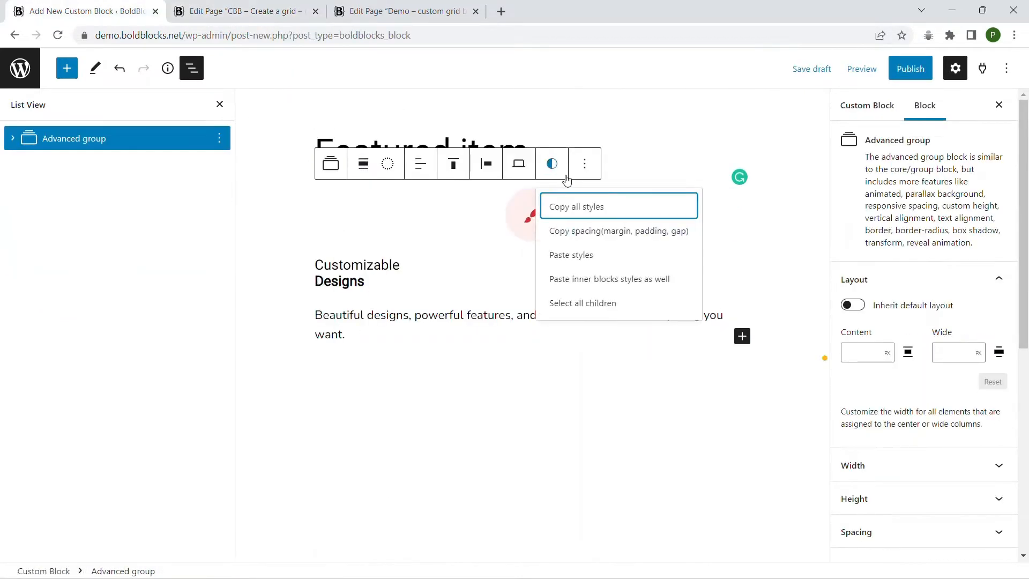
left_click(600, 280)
left_click(416, 170)
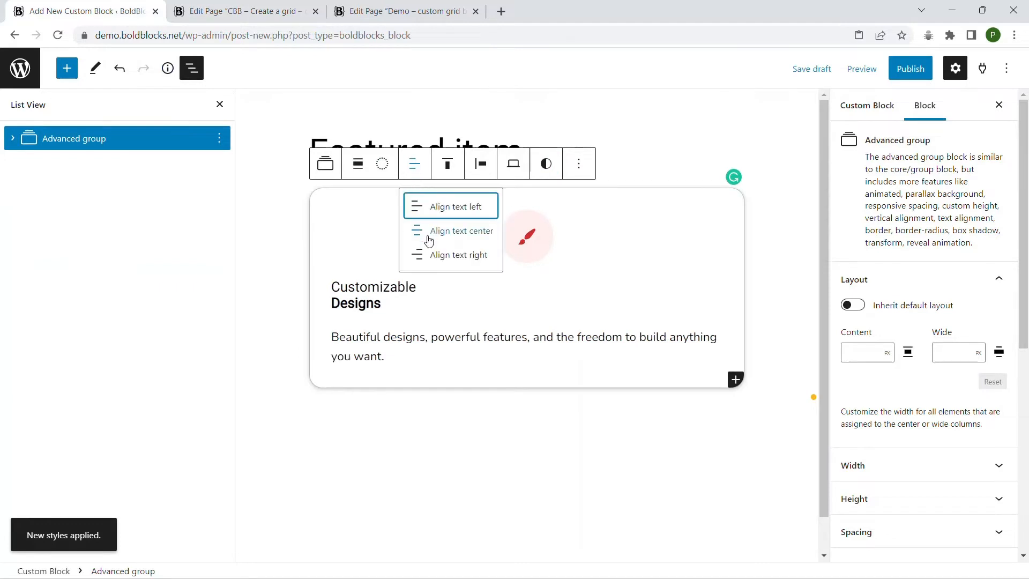
left_click(431, 238)
Expand the custom block's content block settings and review the template lock options.
left_click(867, 106)
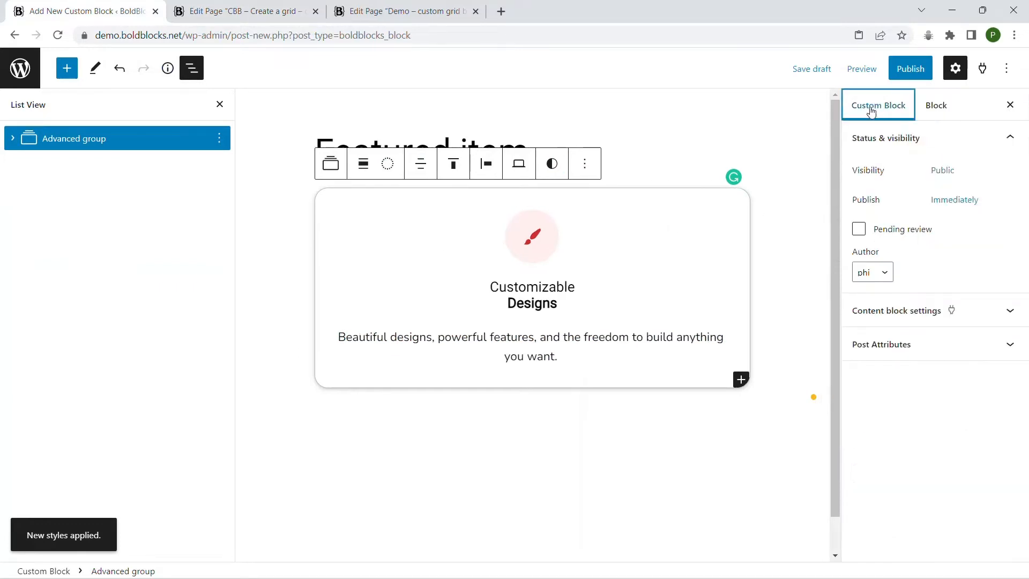
left_click(219, 104)
left_click(920, 309)
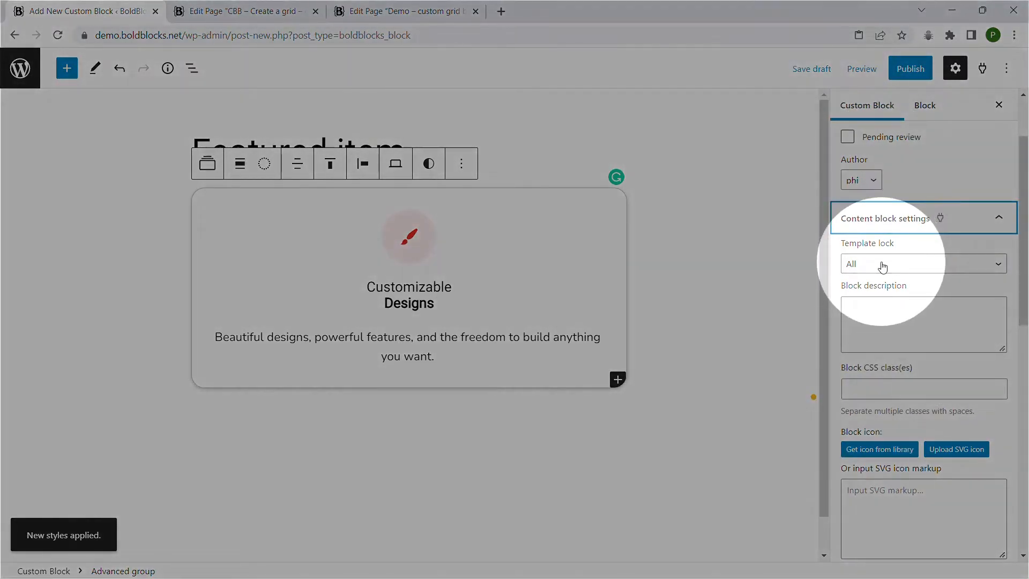
left_click(882, 266)
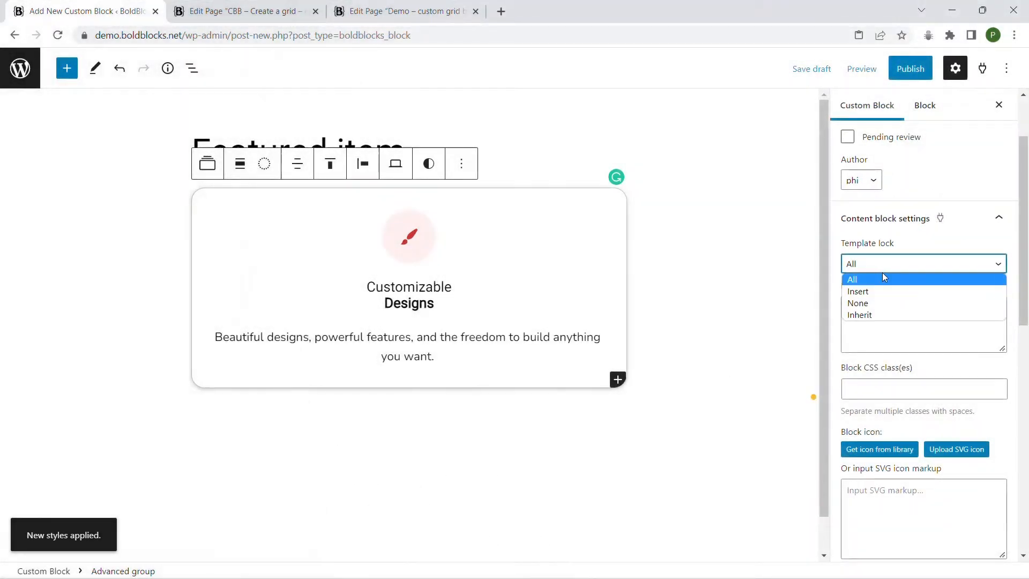
left_click(916, 243)
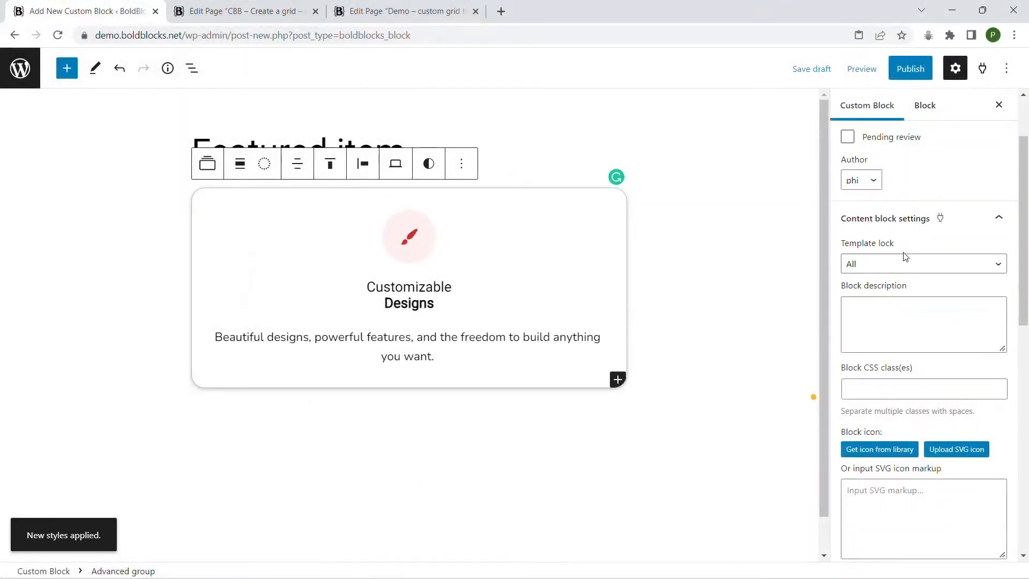
Enter "The description of the featured item block" as the block description.
scroll(906, 257, "down", 2)
left_click(876, 199)
type("The des")
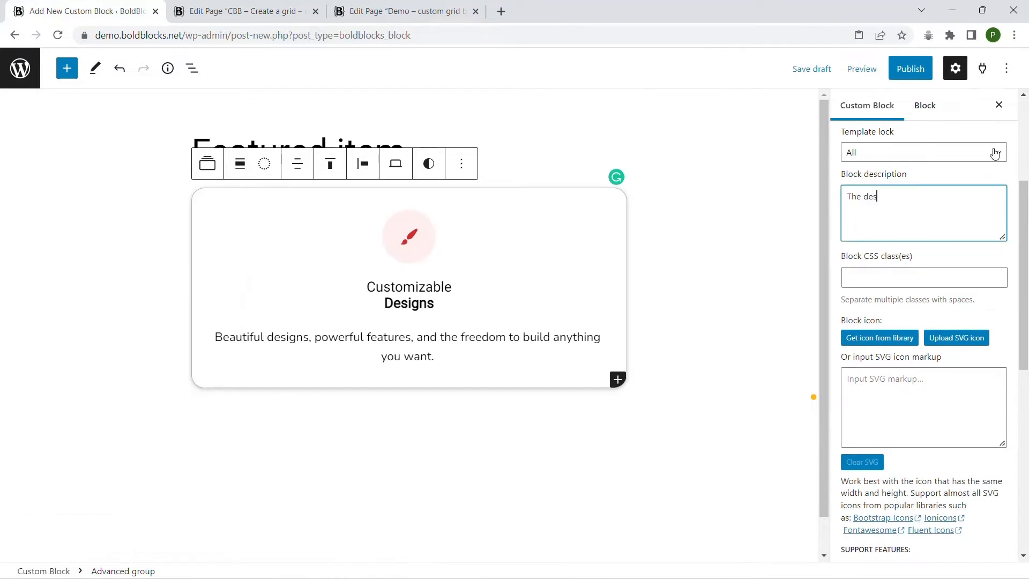
type("cription of the featured item block")
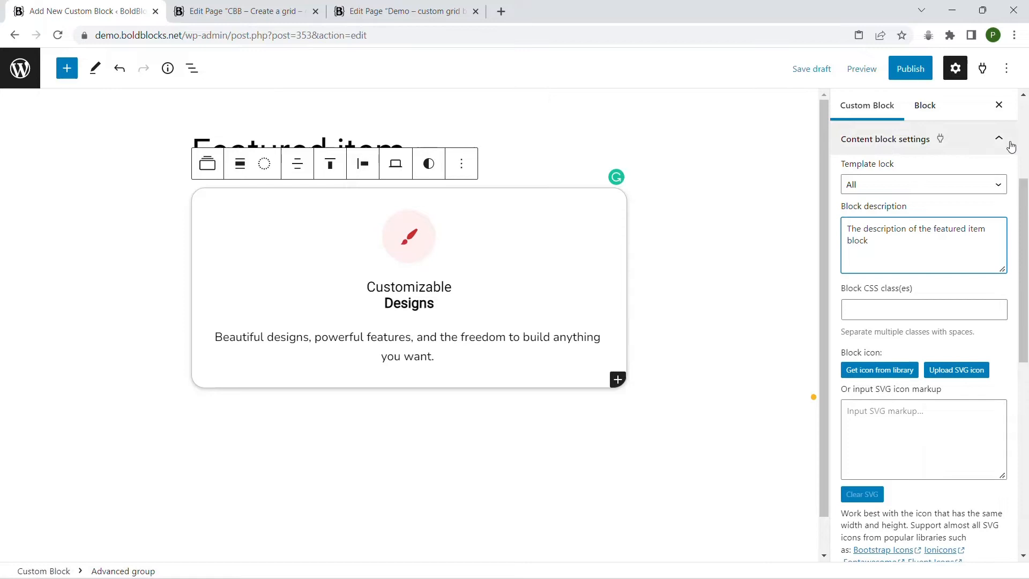
left_click(864, 305)
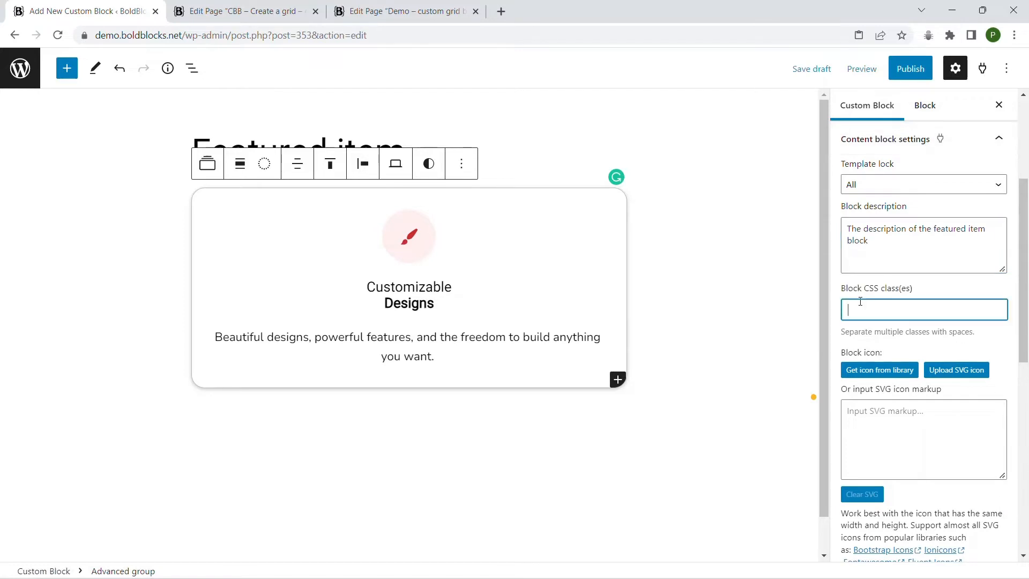
Search the icon library for "grid" and insert the "UI checks grid" icon as the block icon.
scroll(868, 290, "down", 2)
left_click(895, 261)
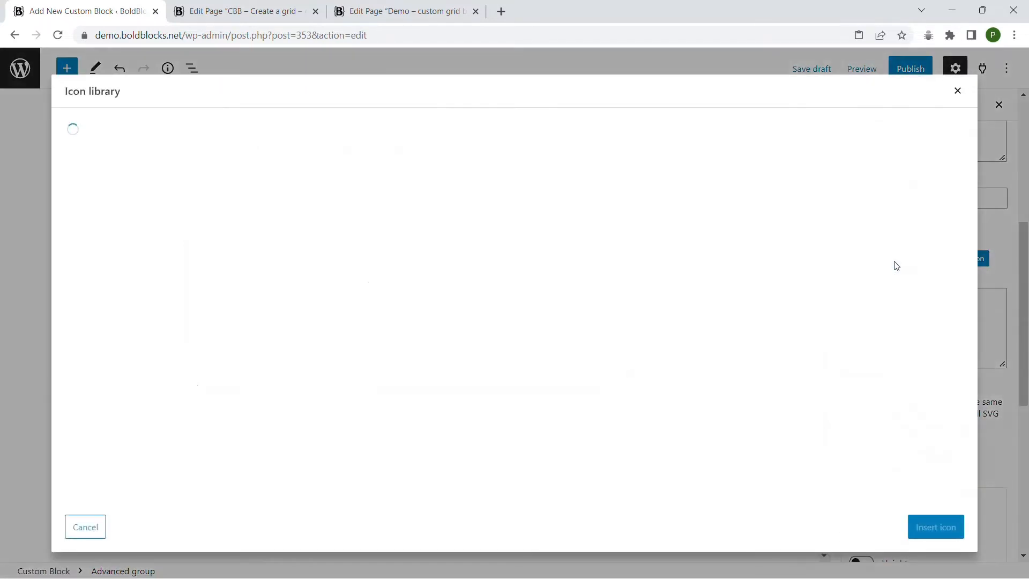
type("grid")
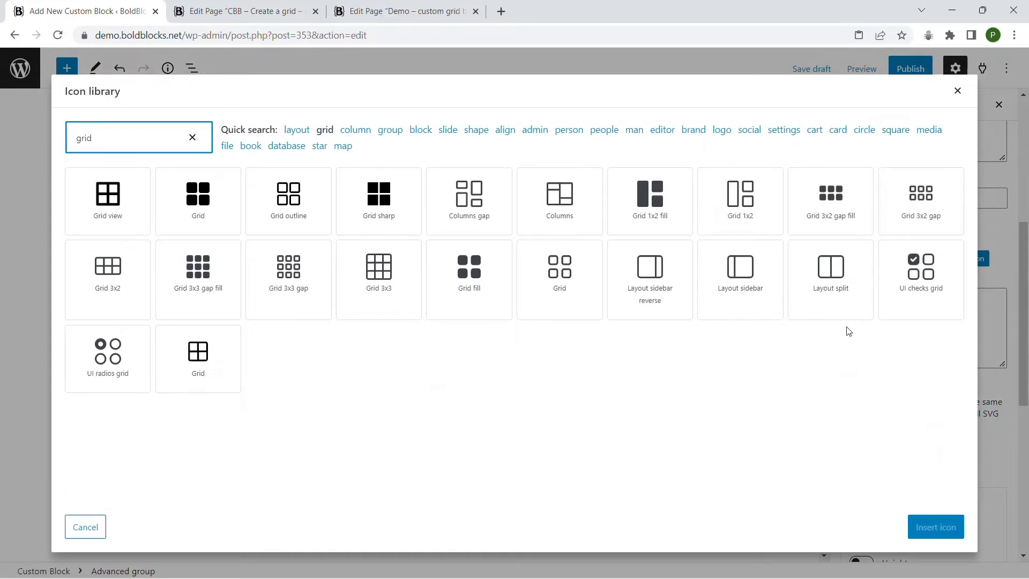
left_click(911, 290)
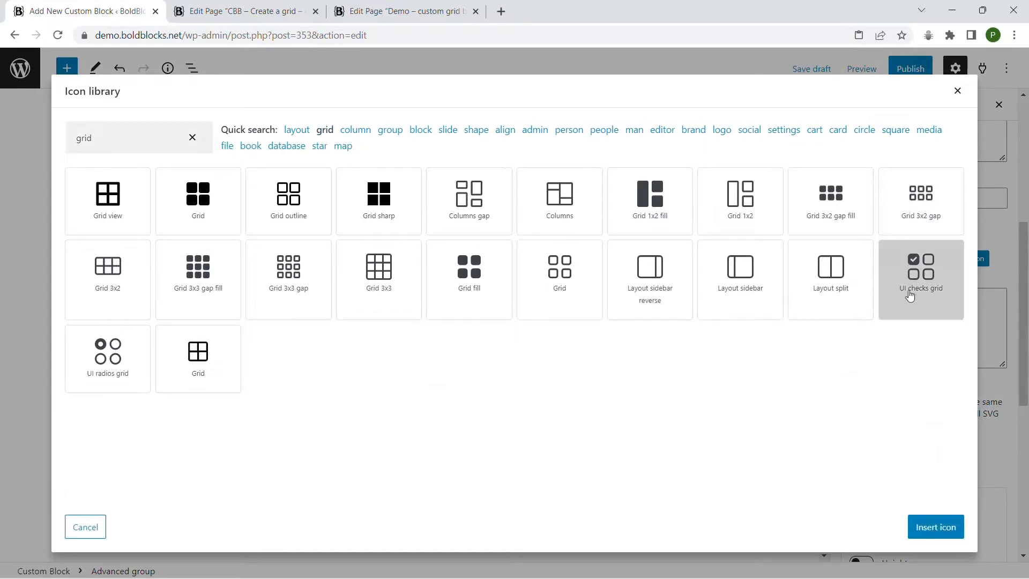
left_click(934, 525)
Examine the icon preview, the support features and the variation picker and repeater options of the custom block.
scroll(1018, 308, "down", 5)
scroll(1019, 308, "down", 2)
scroll(1020, 306, "up", 2)
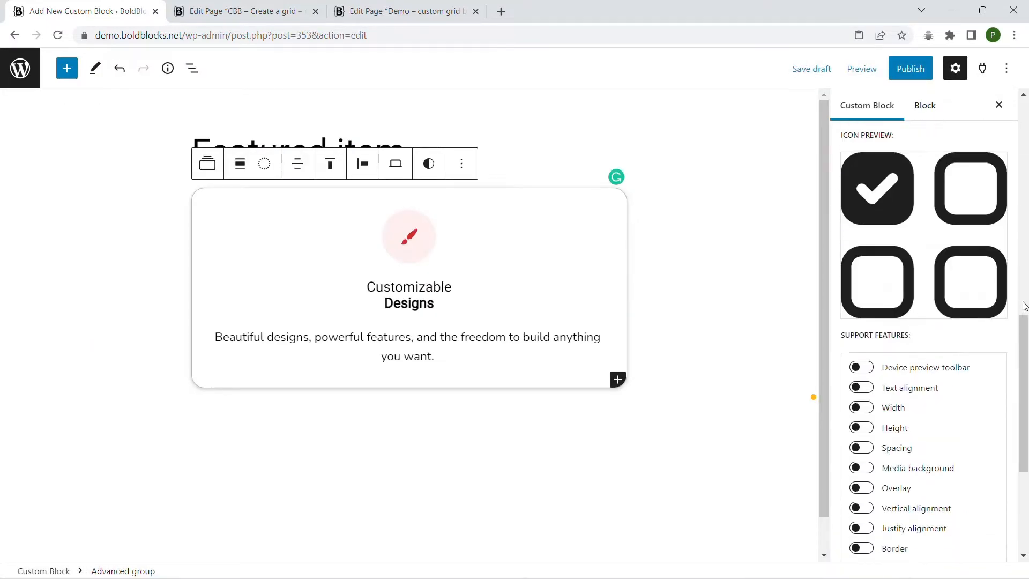
scroll(1022, 305, "down", 2)
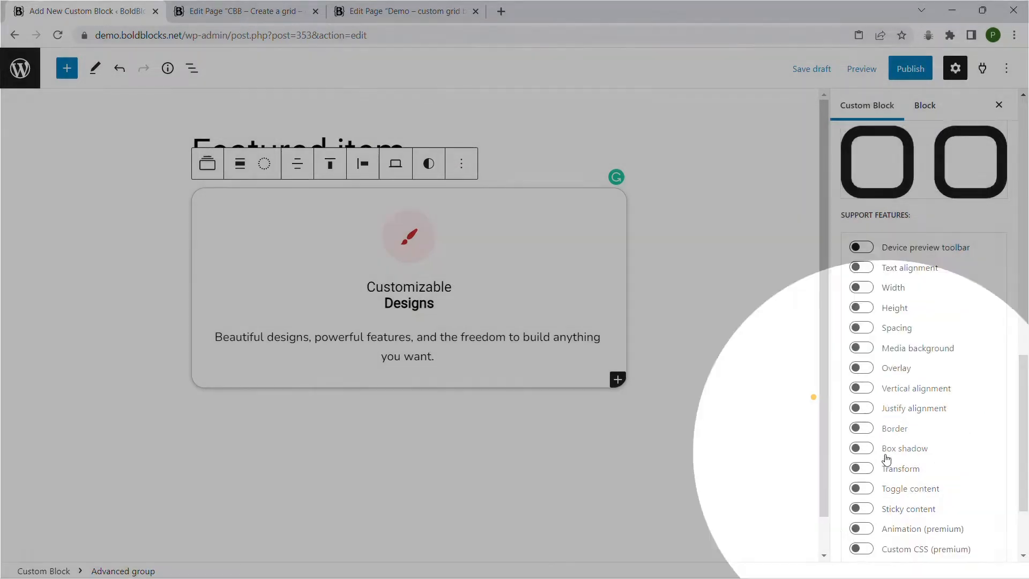
scroll(886, 450, "down", 2)
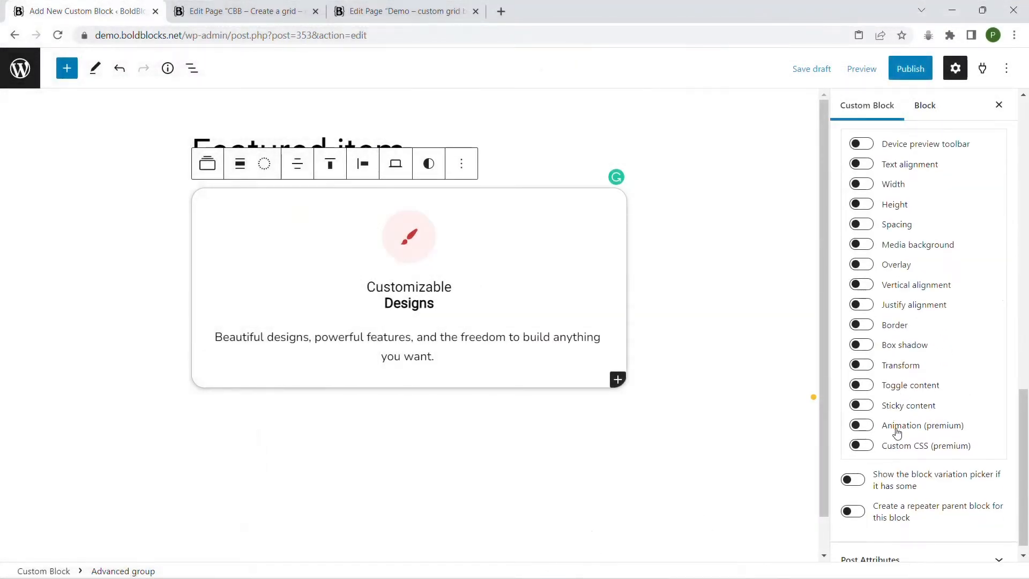
scroll(904, 393, "up", 4)
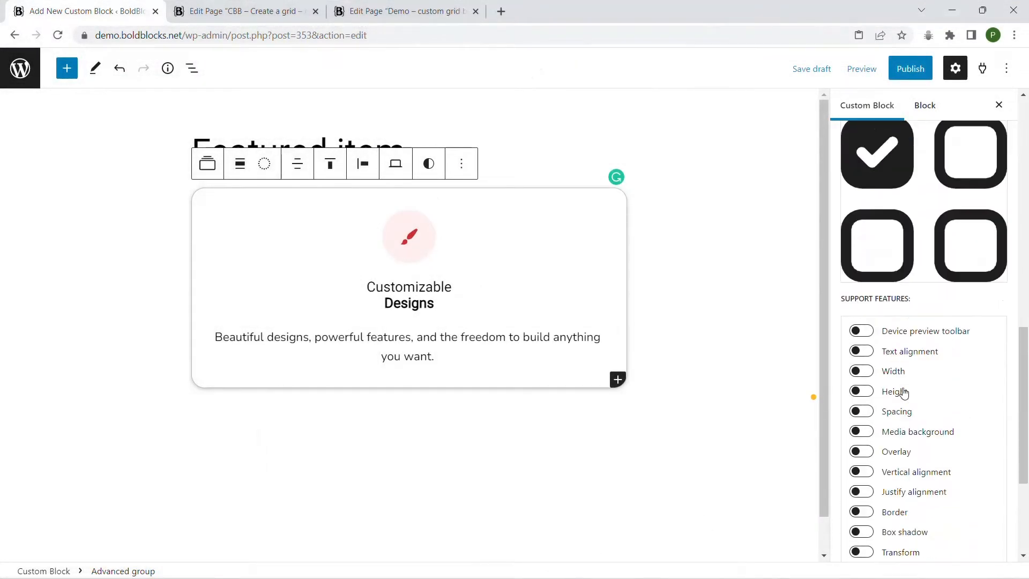
scroll(905, 394, "down", 4)
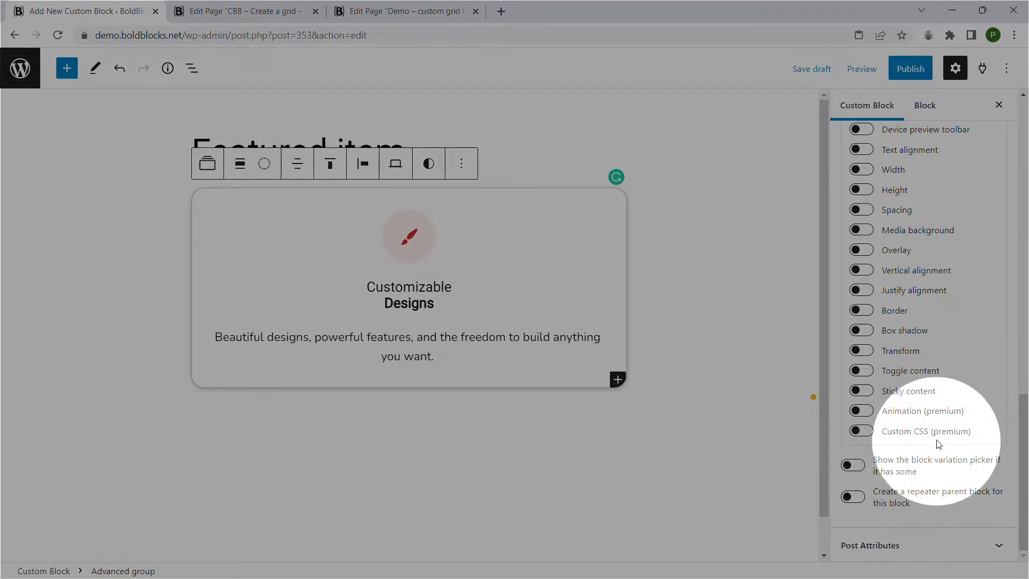
scroll(923, 284, "up", 5)
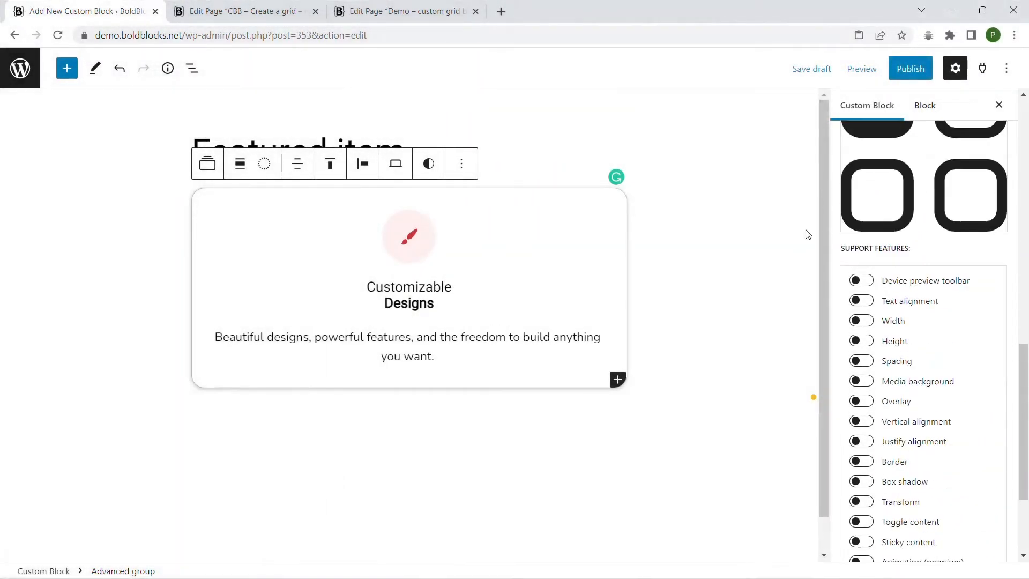
Publish the "Featured item" custom block.
left_click(907, 68)
left_click(889, 70)
Reload the "Demo - custom grid block" page editor and insert the Featured item custom block into the page.
left_click(431, 12)
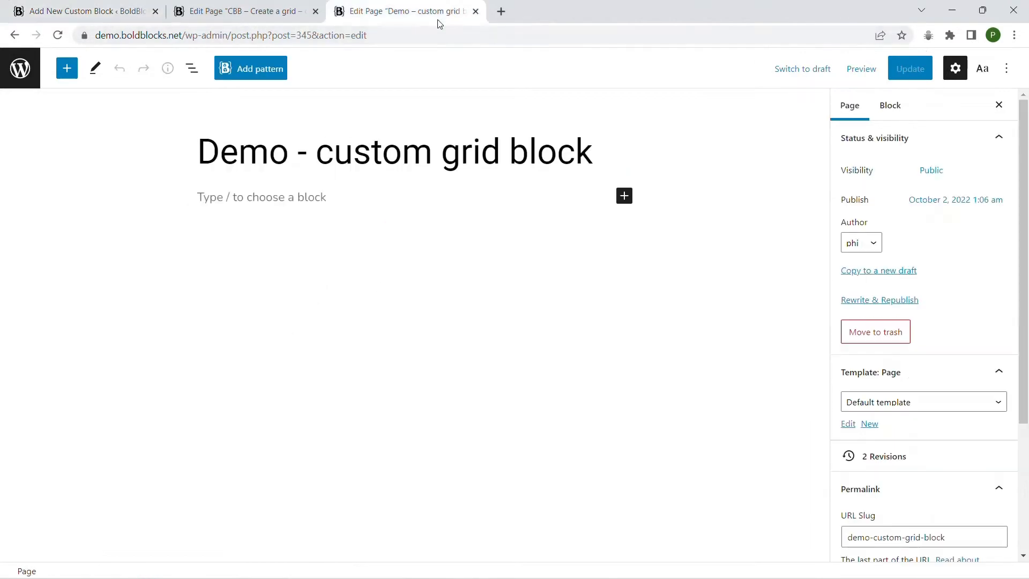
key("F5")
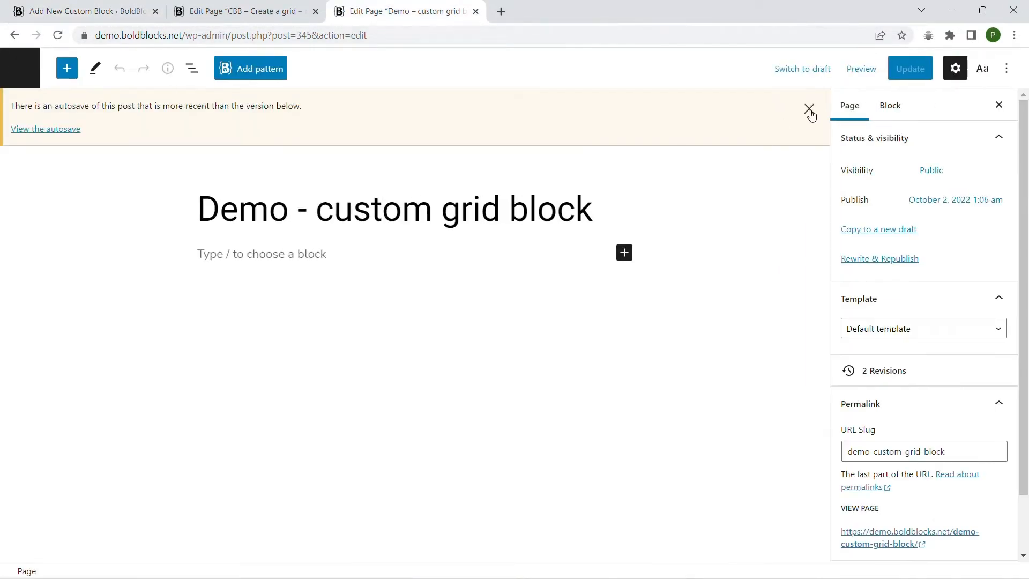
left_click(66, 68)
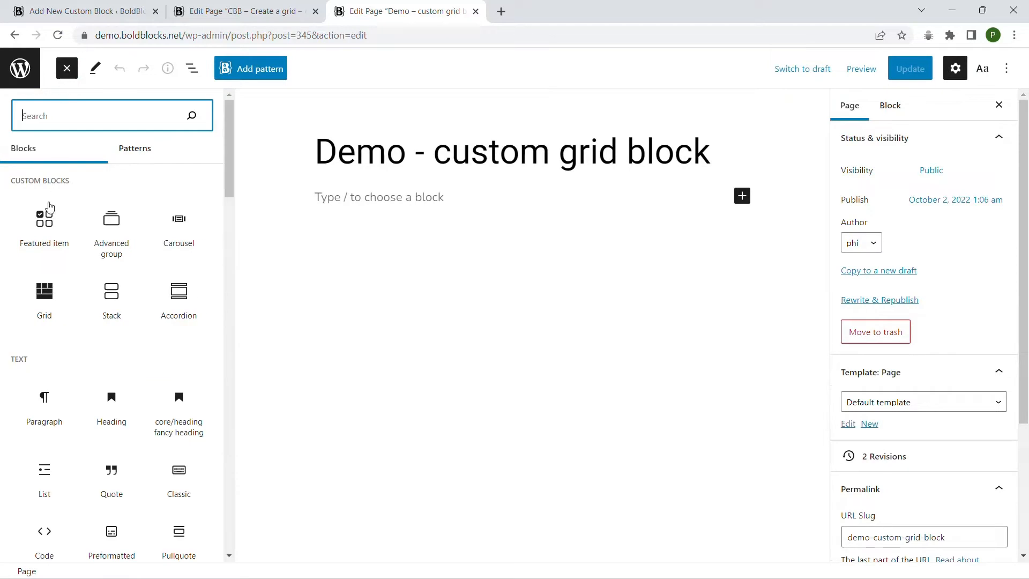
mouse_move(45, 217)
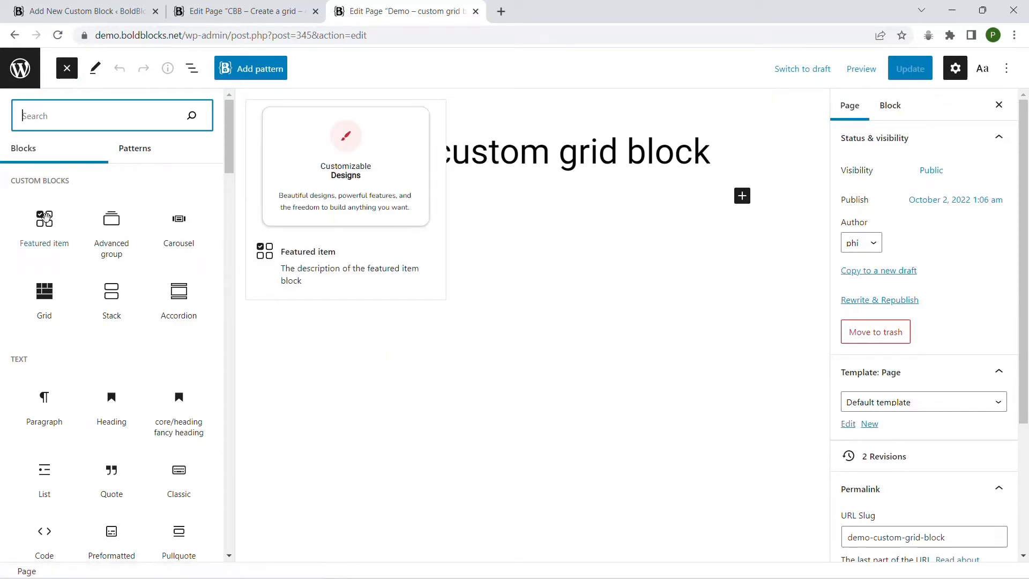
left_click(45, 217)
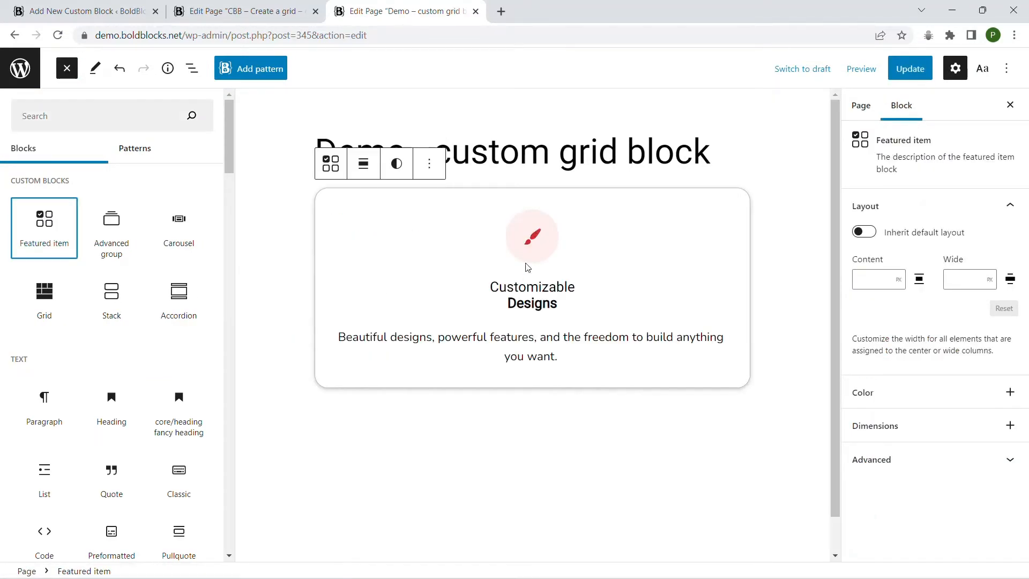
left_click(67, 69)
Remove the Featured item block from the demo page and return to the Featured item custom block's editor.
left_click(311, 165)
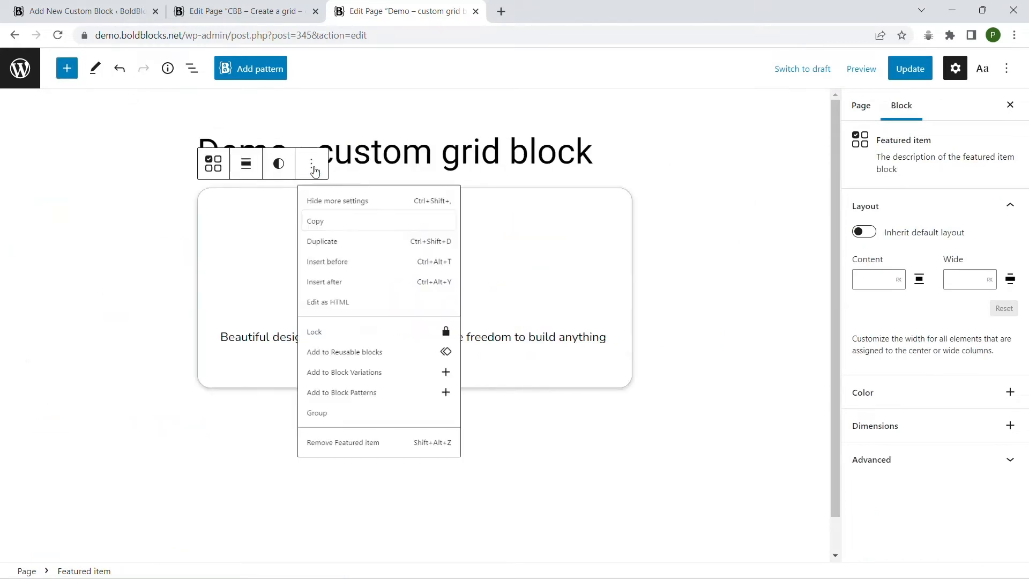
left_click(388, 501)
left_click(67, 12)
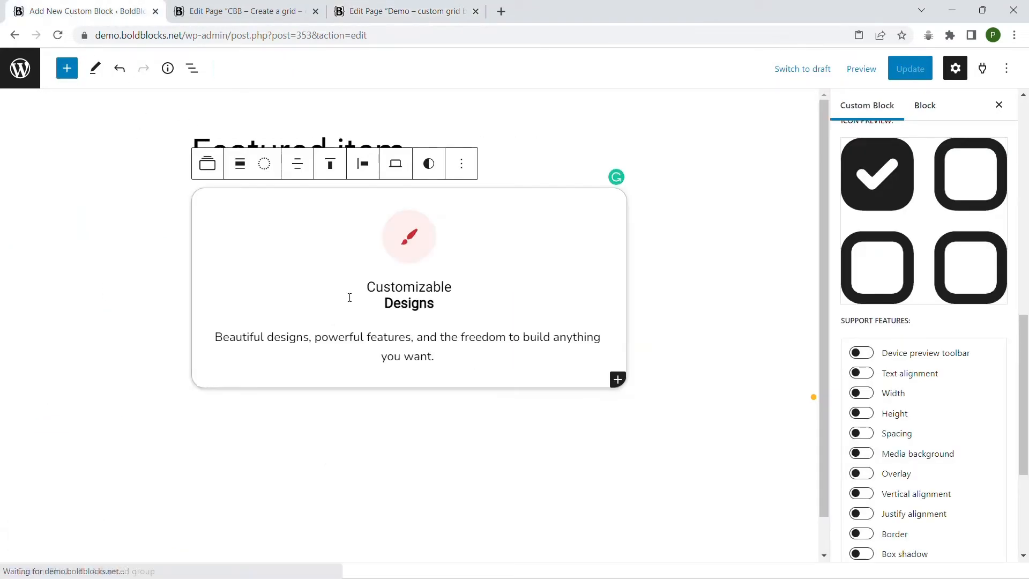
Enable a repeater parent block for the Featured item custom block and set the parent block layout to Grid.
scroll(1000, 333, "down", 4)
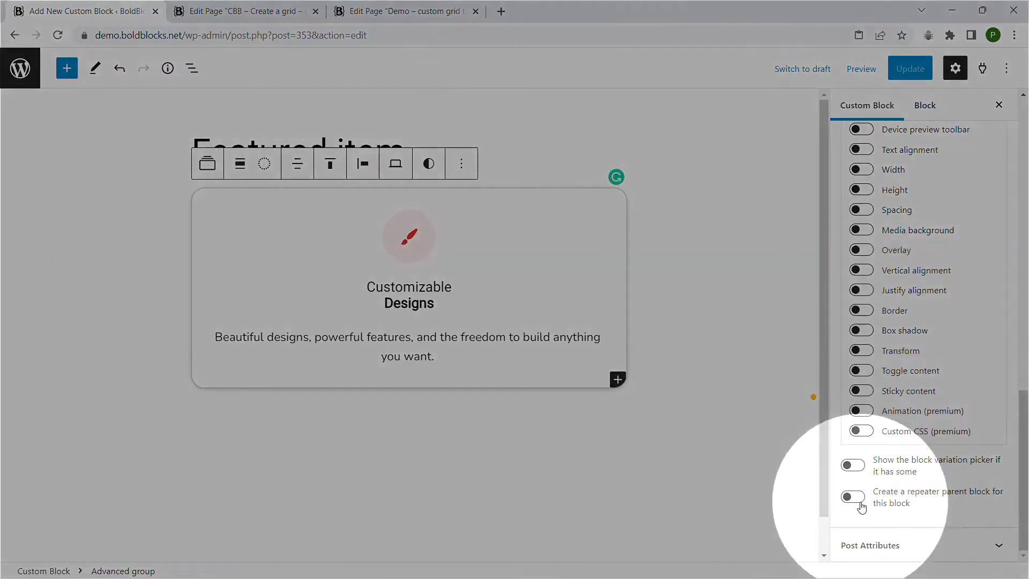
left_click(858, 502)
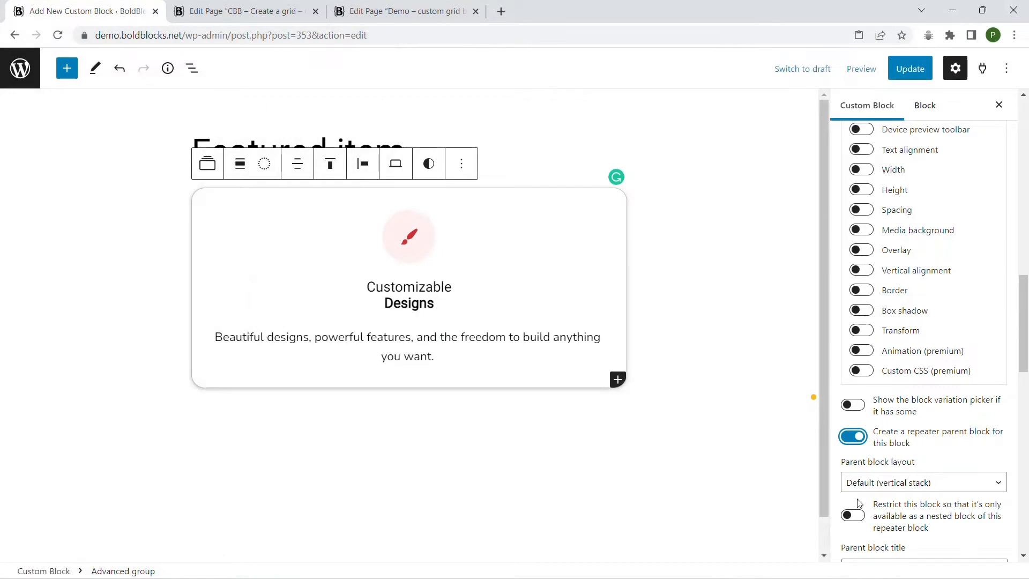
scroll(978, 419, "down", 4)
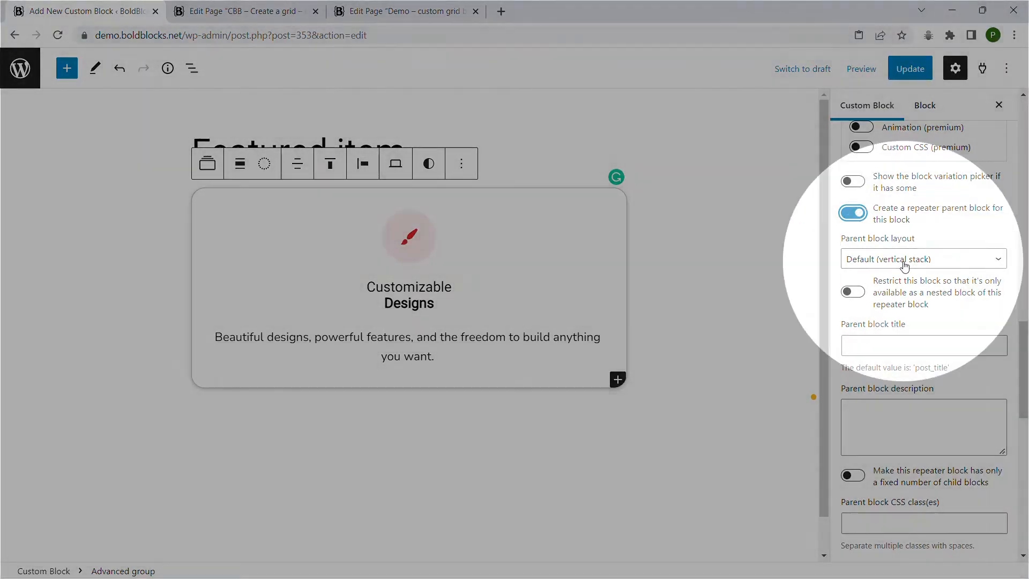
left_click(904, 261)
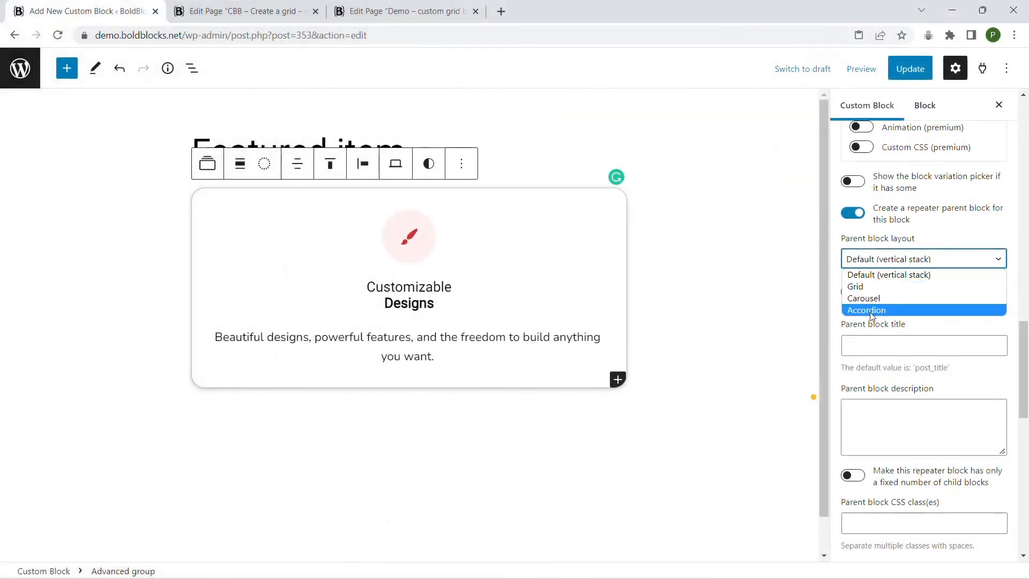
left_click(883, 287)
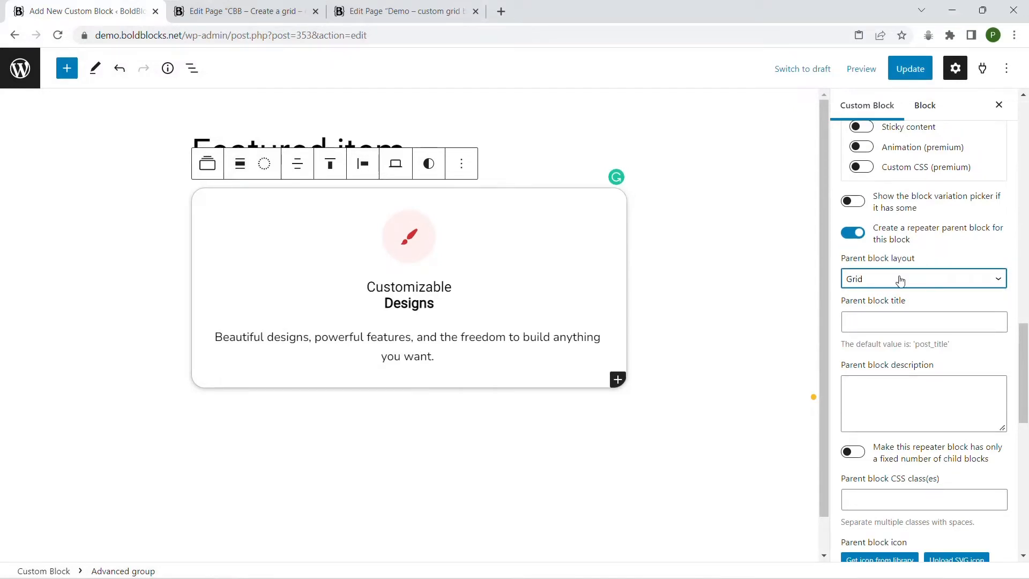
Title the parent block "Grid of features" and describe it as "The description for the grid block".
scroll(900, 281, "down", 2)
left_click(882, 212)
type("Grid of featu")
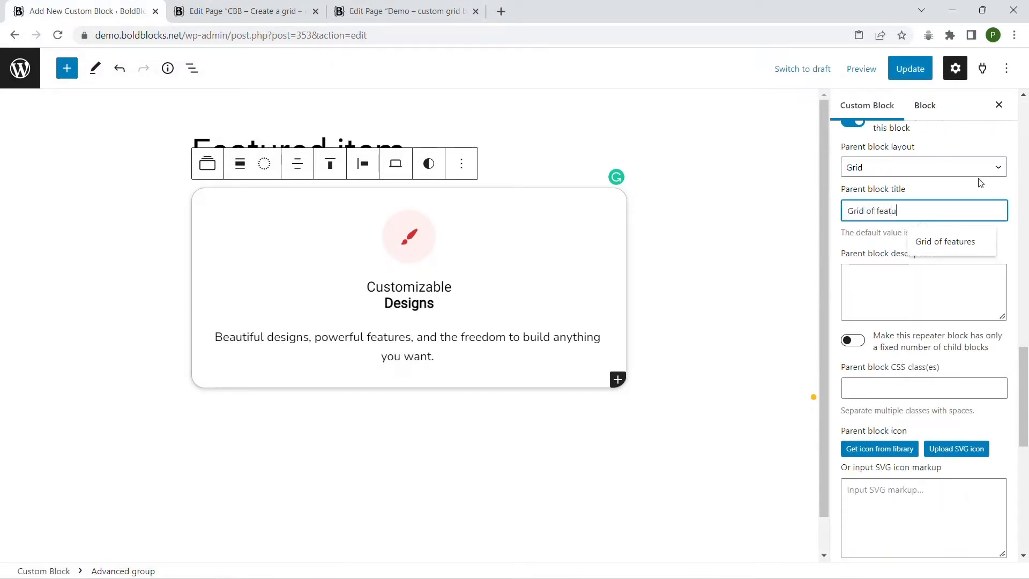
type("res")
left_click(882, 284)
type("The description ")
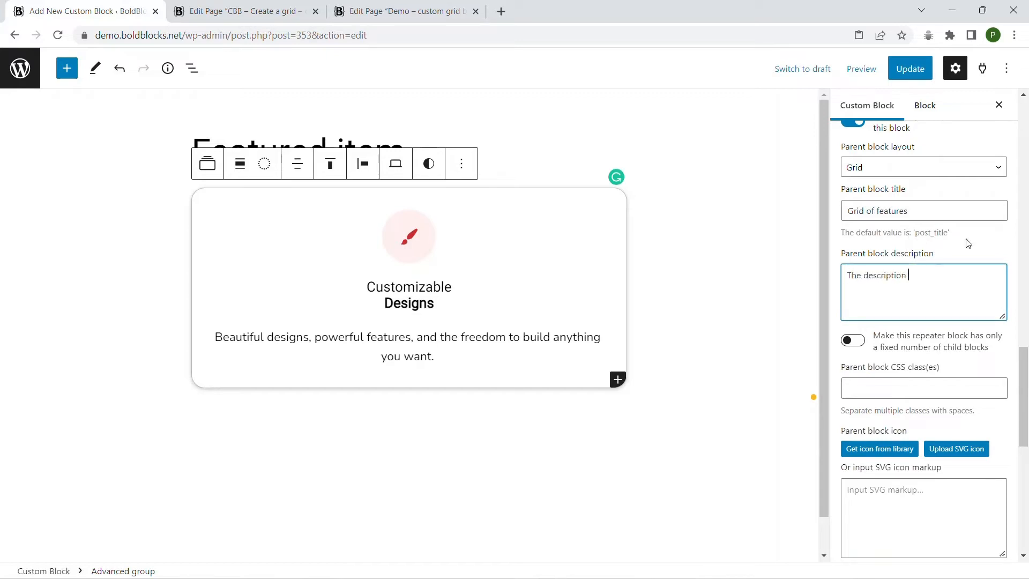
type("for the grid block")
Search the icon library for "grid" and insert the icon of four solid rounded squares as the parent block icon.
scroll(959, 252, "down", 2)
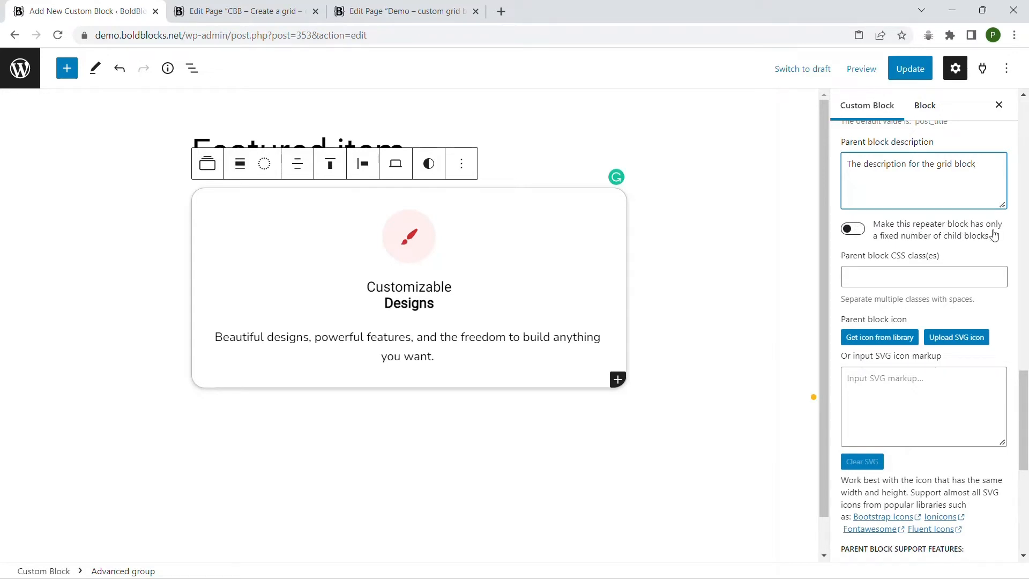
scroll(959, 359, "down", 2)
left_click(876, 229)
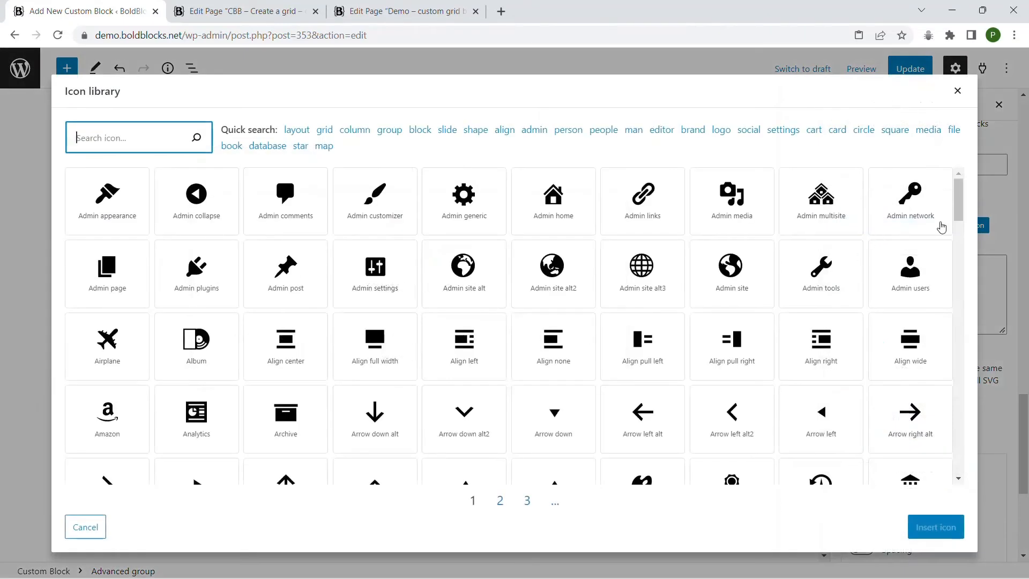
type("grid")
left_click(201, 201)
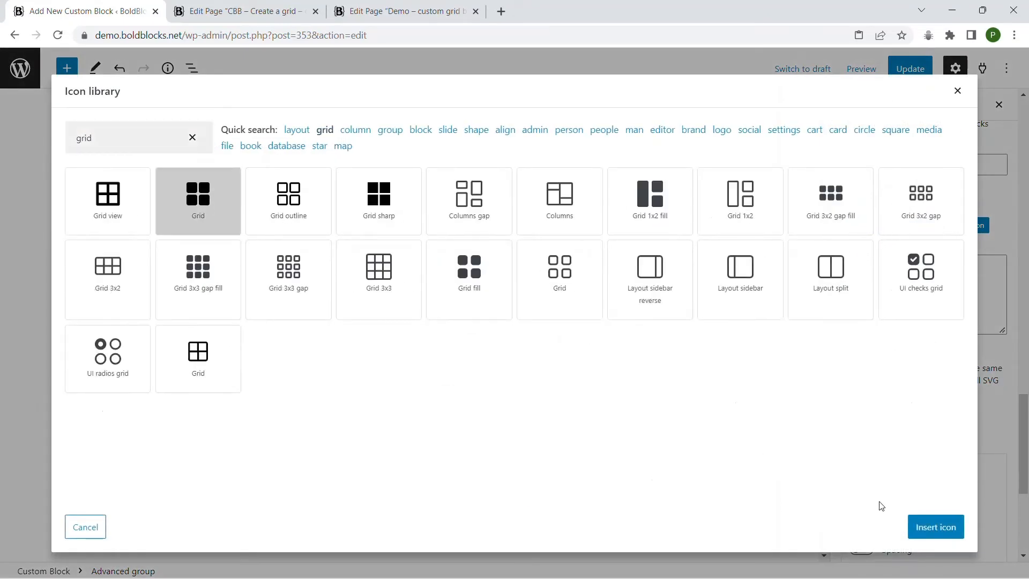
left_click(935, 526)
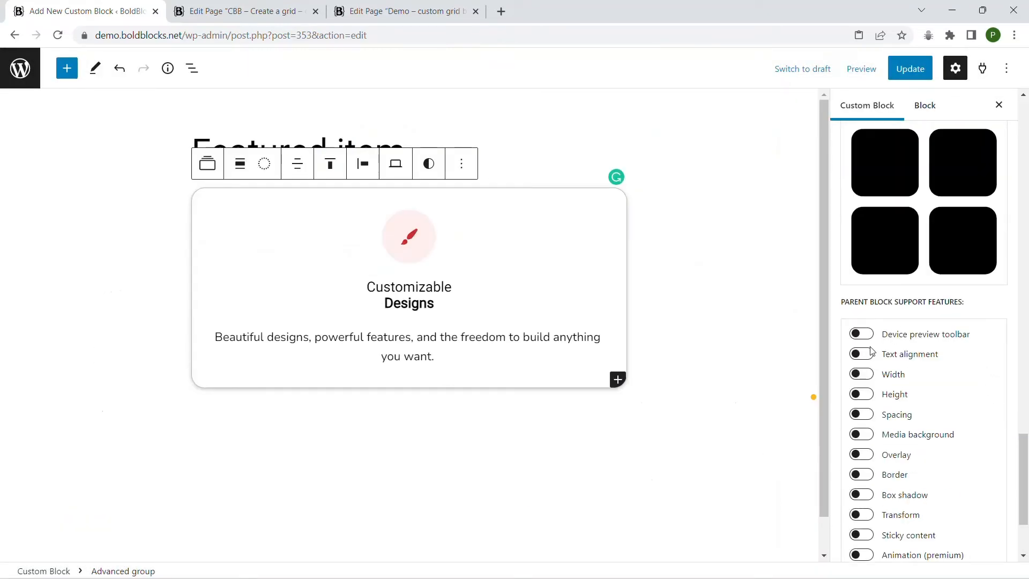
Look over the parent block support features and save the update to the Featured item custom block.
scroll(916, 325, "down", 2)
scroll(879, 377, "down", 3)
scroll(859, 236, "up", 7)
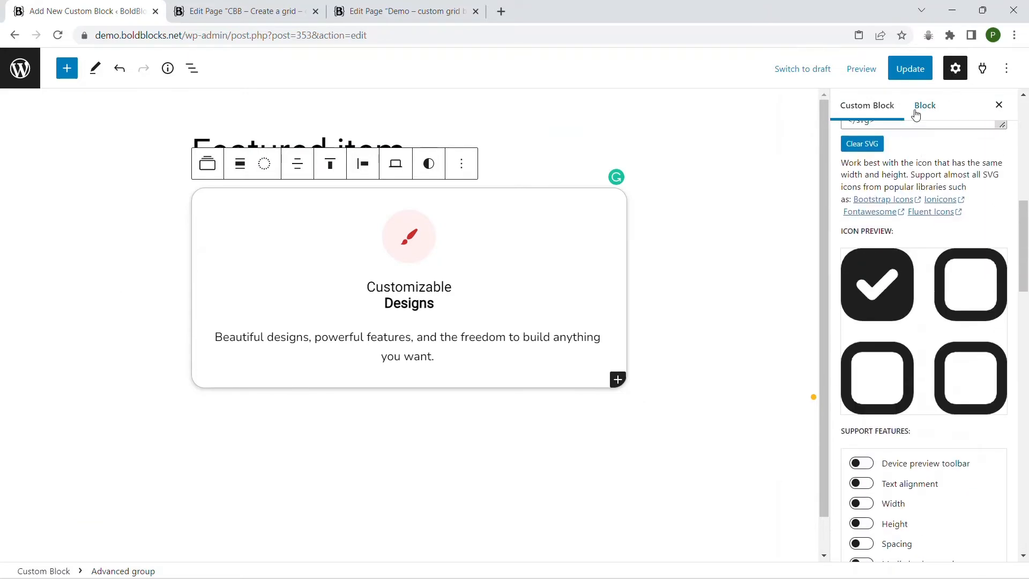
left_click(910, 68)
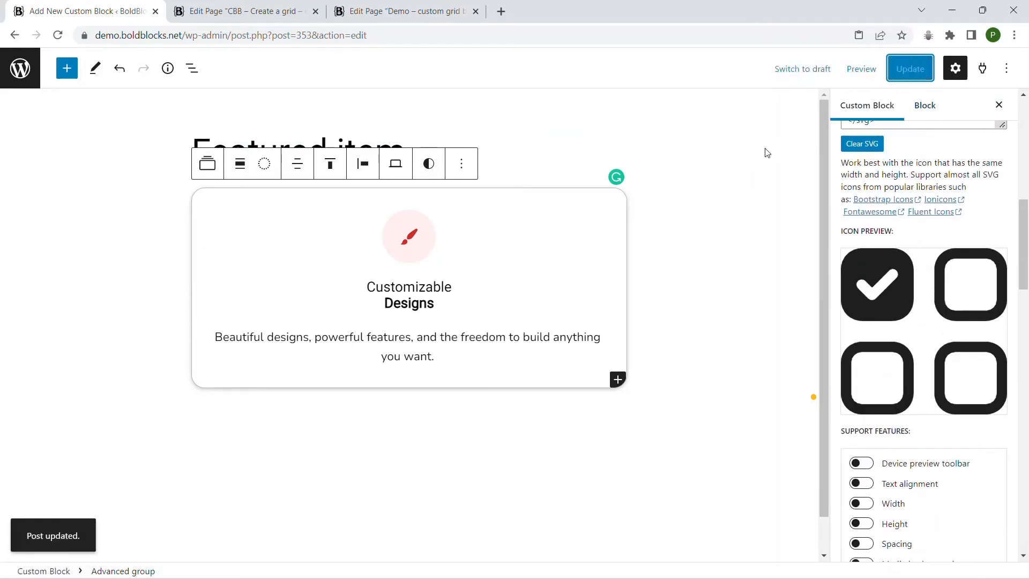
Reload the "Demo - custom grid block" page editor and insert the Grid of features block into the page.
left_click(420, 7)
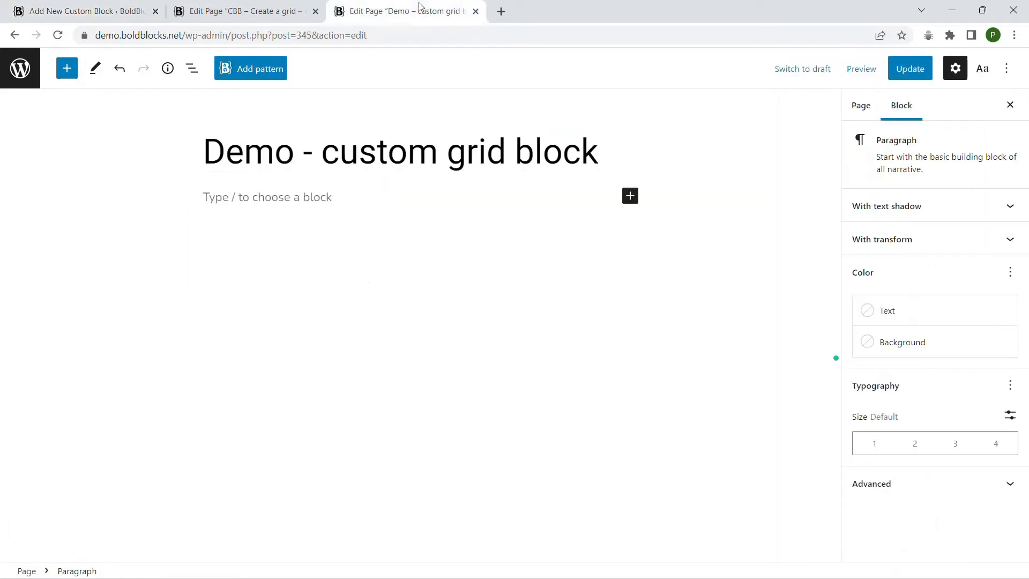
left_click(58, 35)
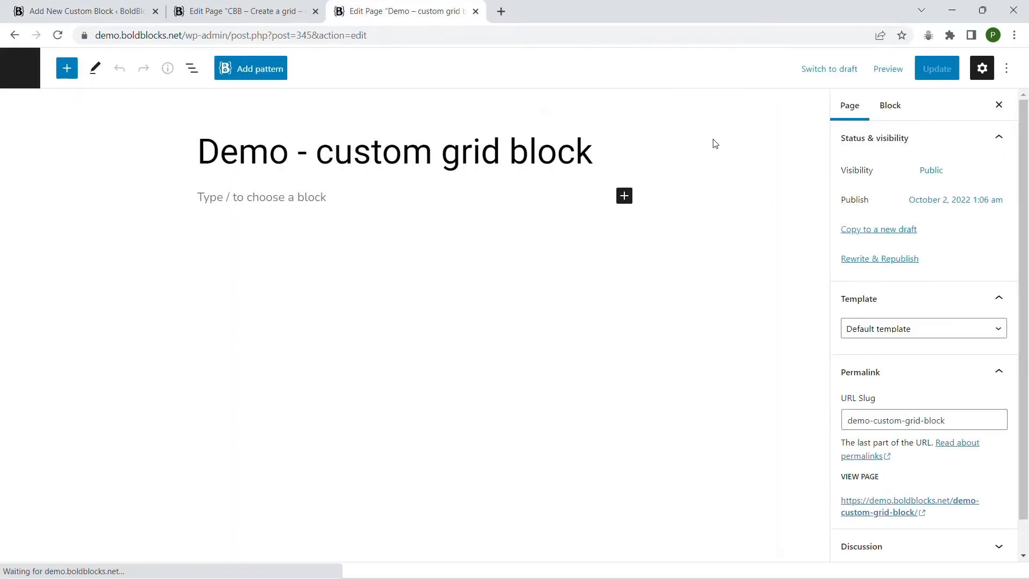
left_click(68, 69)
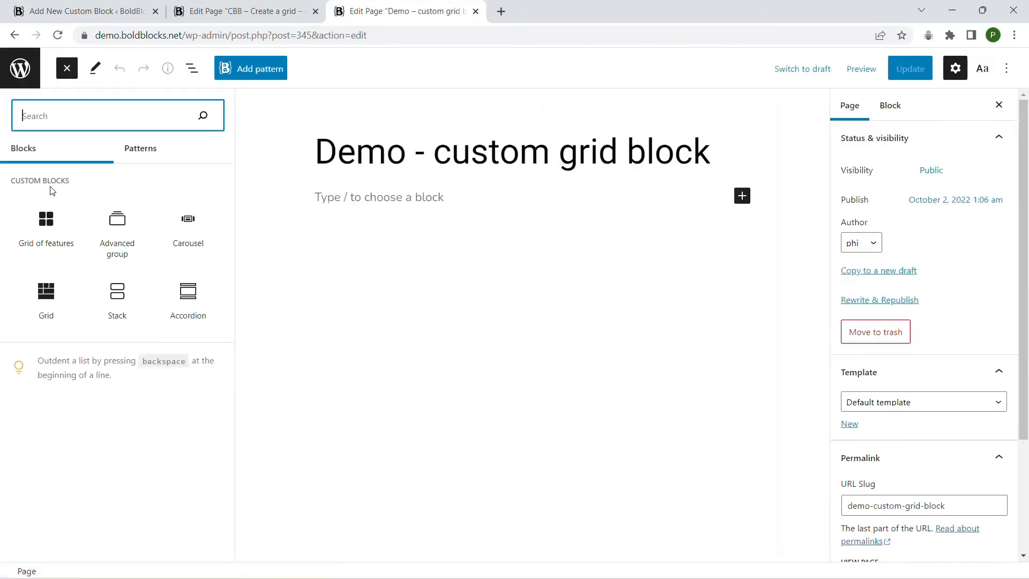
left_click(46, 220)
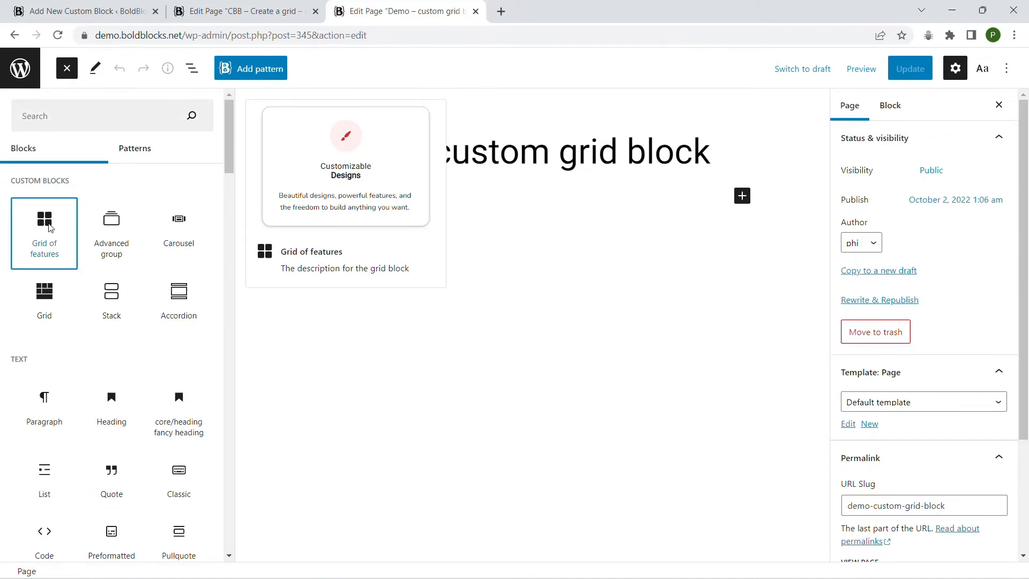
left_click(67, 68)
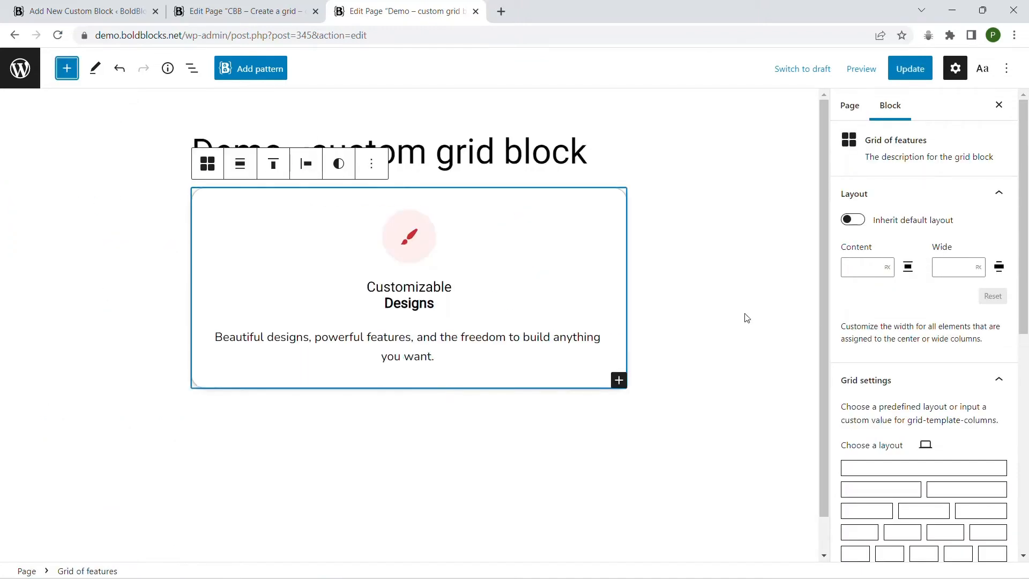
Set the Grid of features block to three equal columns and add two more Featured items to it.
scroll(954, 300, "down", 4)
left_click(946, 287)
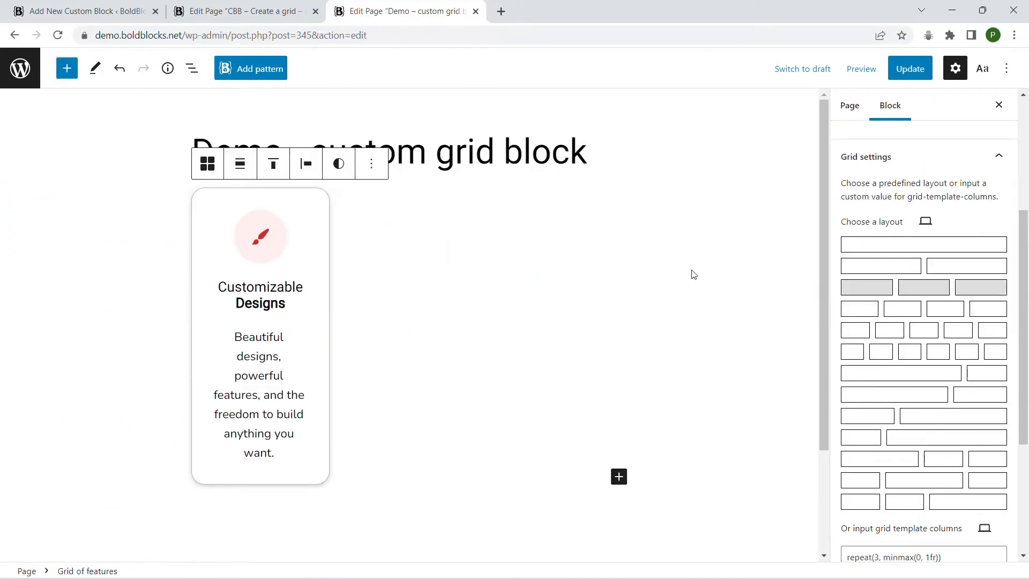
left_click(619, 477)
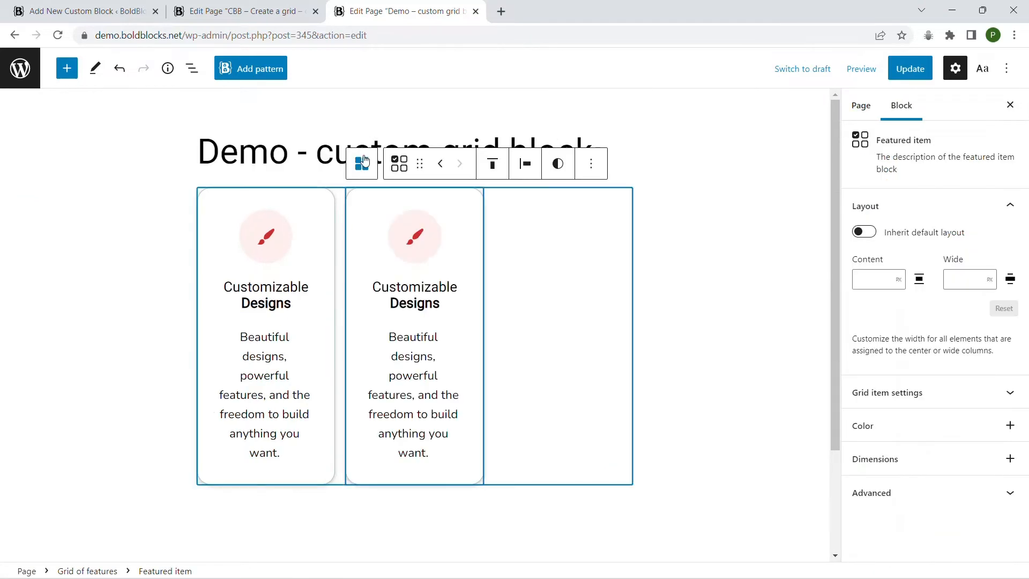
left_click(591, 438)
left_click(619, 476)
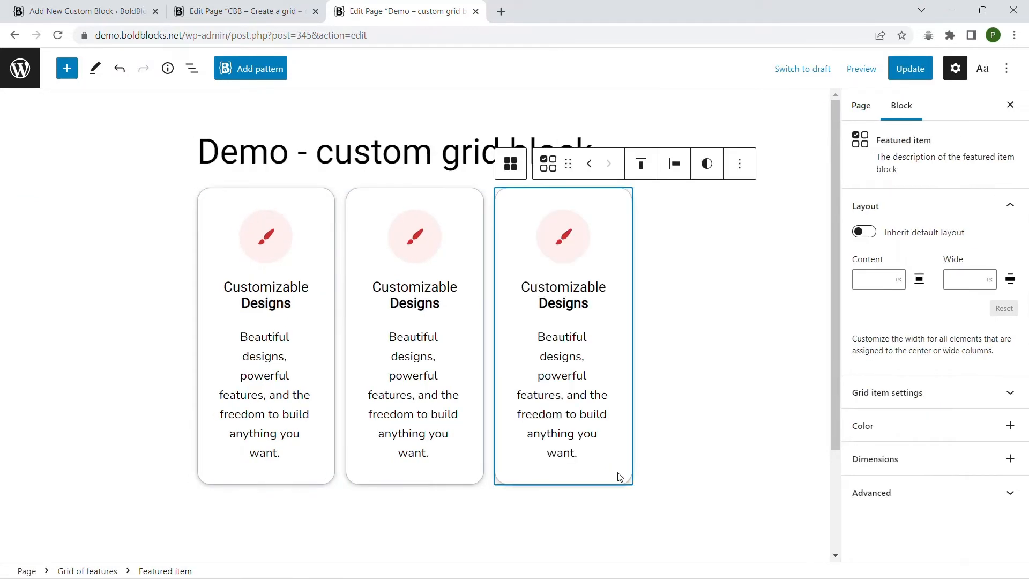
Align the Grid of features block to wide width and set its gap to 2 rem.
left_click(507, 168)
left_click(239, 165)
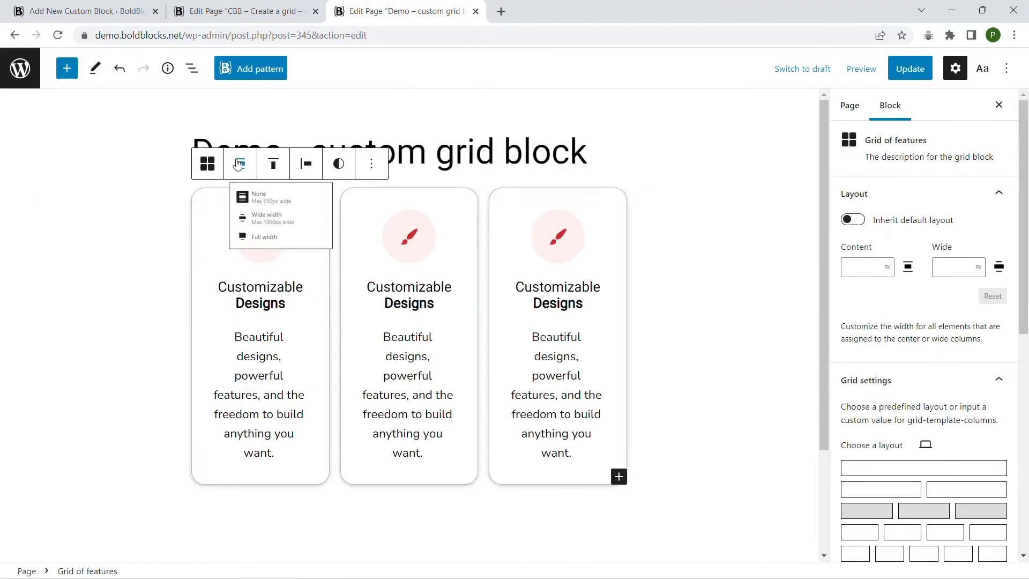
left_click(272, 233)
scroll(953, 325, "down", 5)
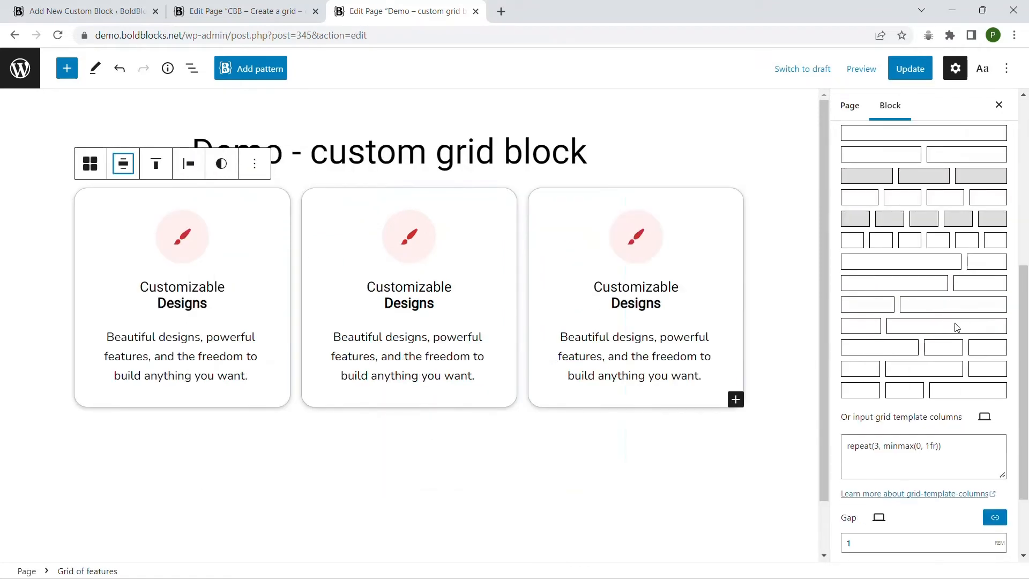
left_click(943, 550)
type("2")
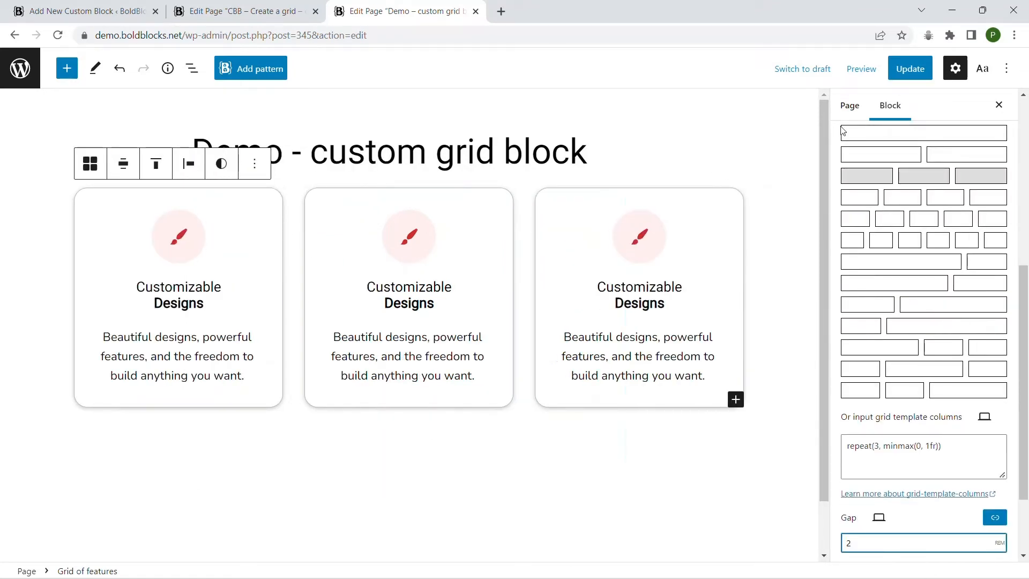
For the tablet view, set the grid template columns of the Grid of features block to repeat(12, minmax(0, 1fr)).
left_click(861, 68)
left_click(783, 130)
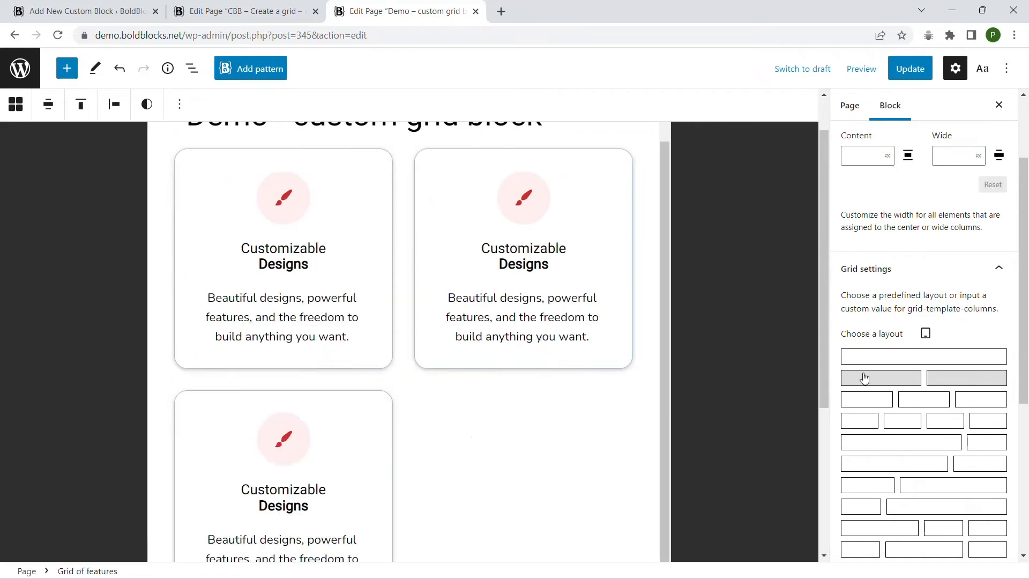
scroll(344, 471, "down", 2)
scroll(927, 340, "down", 5)
left_click(878, 343)
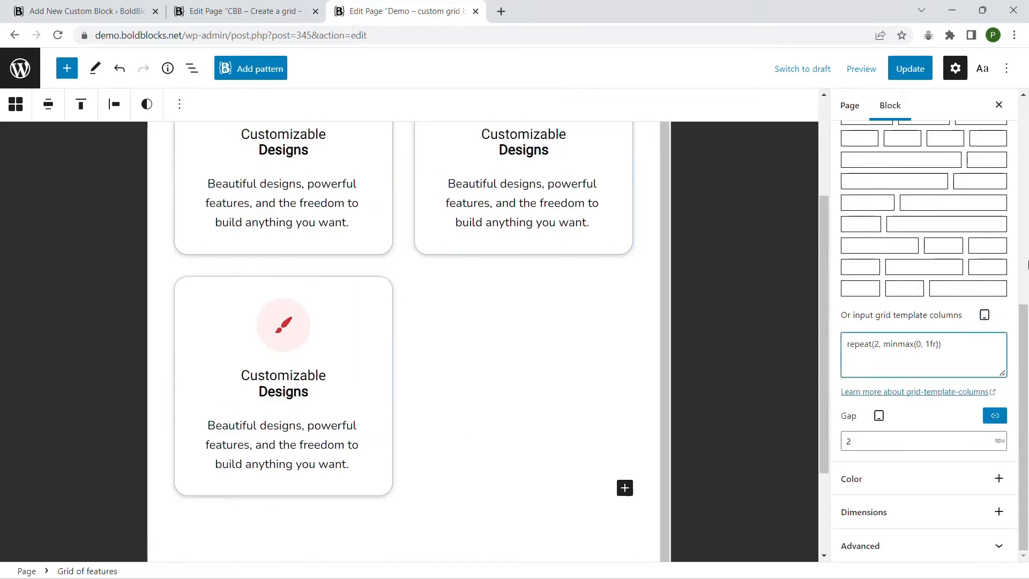
type("1")
Set the tablet column span of the first Featured item to 6.
scroll(250, 248, "up", 4)
left_click(186, 252)
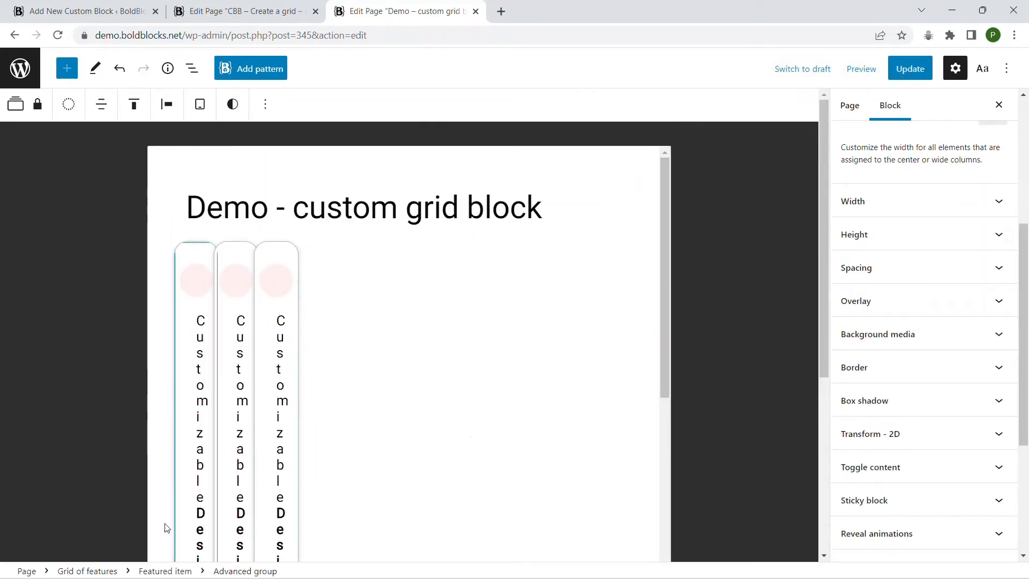
left_click(165, 570)
left_click(875, 393)
left_click(911, 466)
type("6")
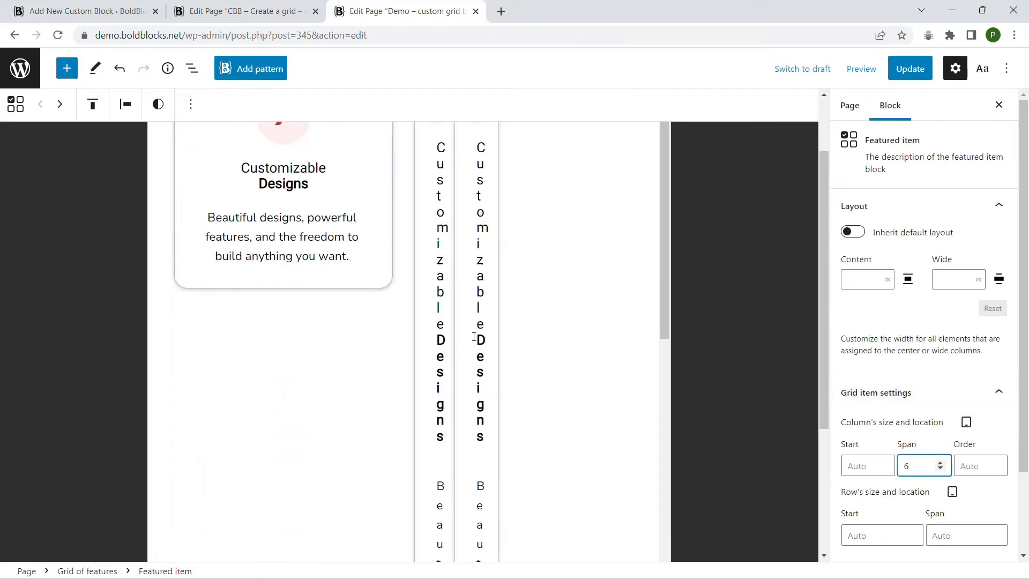
Set the tablet column span of the second Featured item to 6.
left_click(429, 168)
left_click(166, 571)
left_click(919, 465)
type("6")
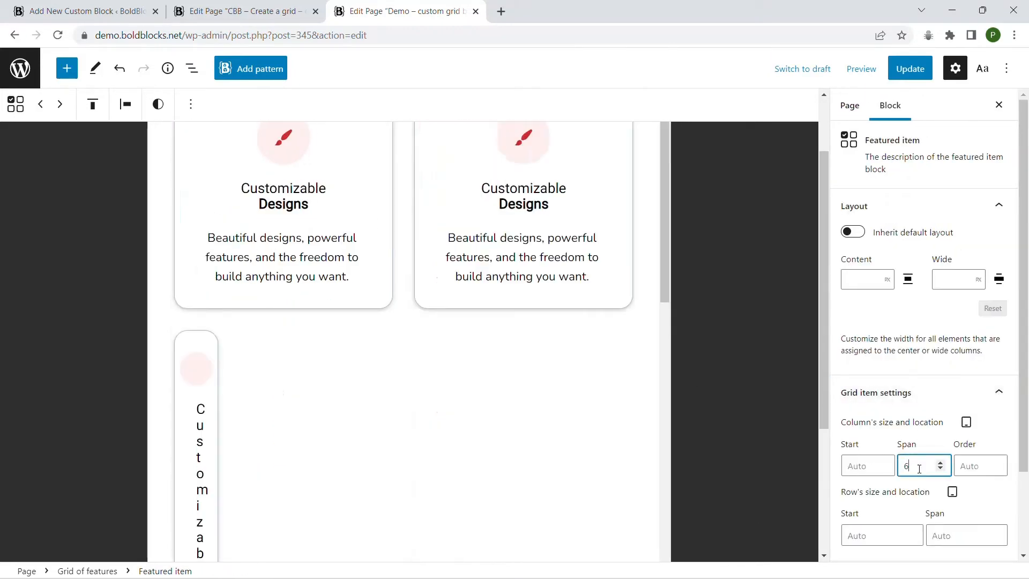
Set the third Featured item's tablet column span to 6 and its column start to 3.
left_click(191, 347)
left_click(165, 571)
left_click(875, 392)
left_click(920, 465)
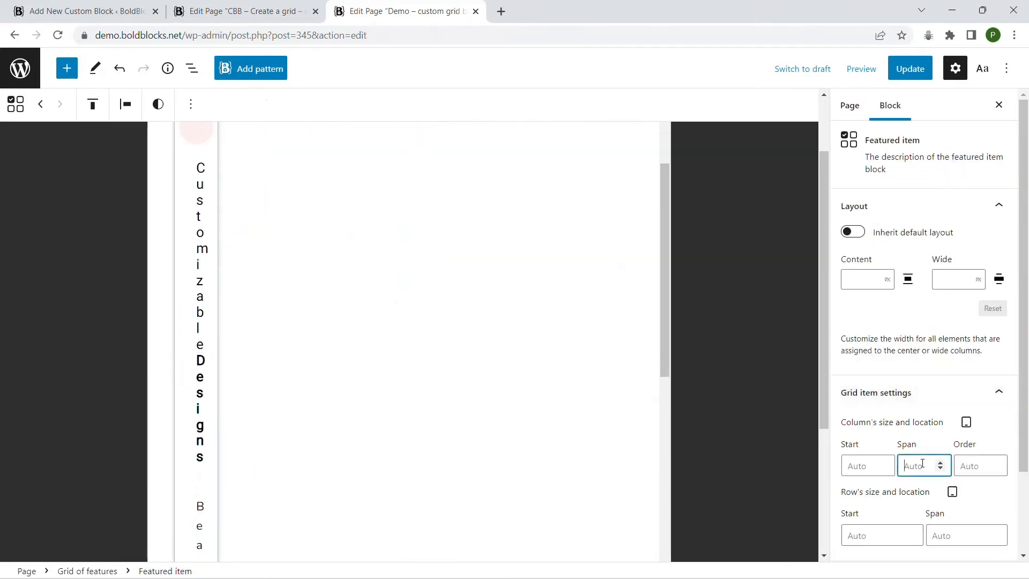
type("6")
left_click(867, 465)
type("3")
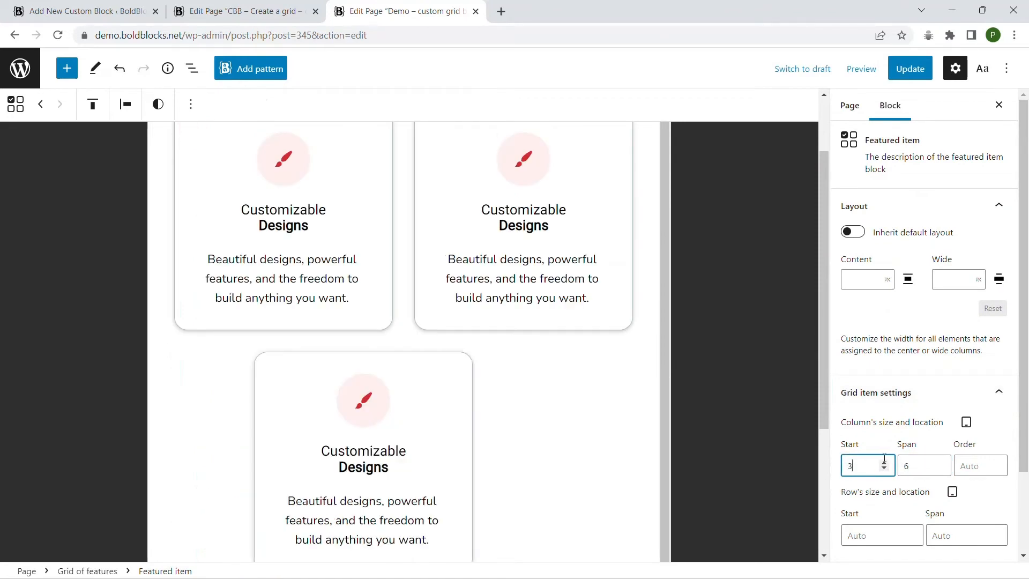
Check the grid's layout in the mobile preview and return to the desktop view.
left_click(967, 422)
left_click(941, 457)
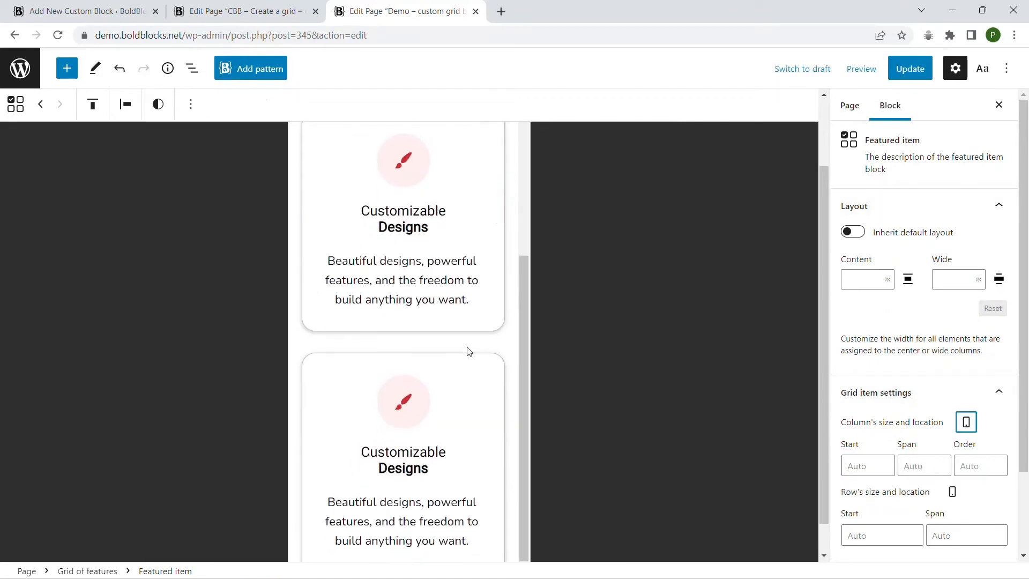
scroll(468, 351, "up", 1)
left_click(970, 422)
left_click(947, 505)
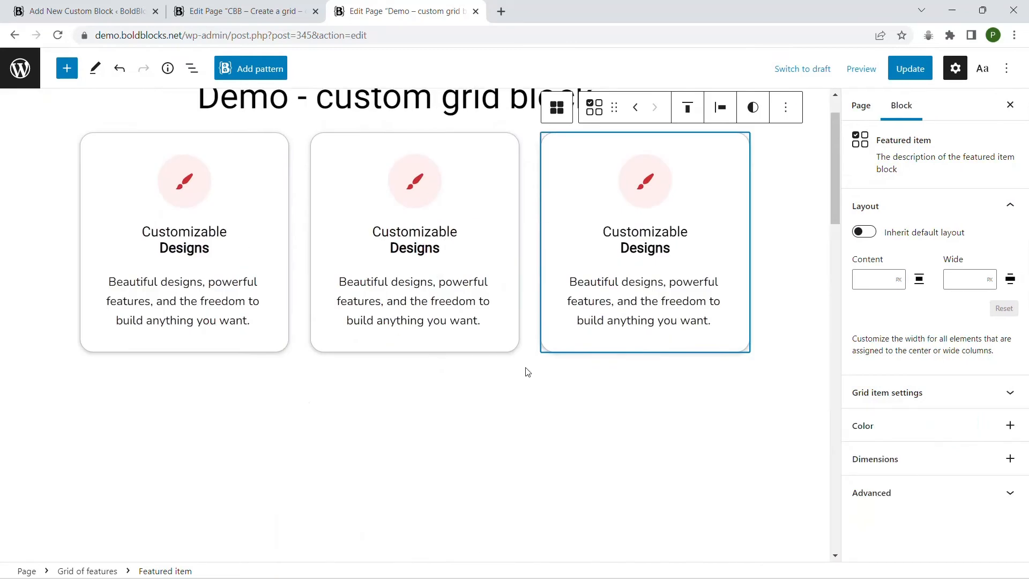
Replace the second Featured item's heading with "High Performance", copied from the second card on the "CBB – Create a grid - complete" page.
scroll(528, 371, "up", 1)
left_click(558, 241)
left_click(422, 304)
left_click(246, 11)
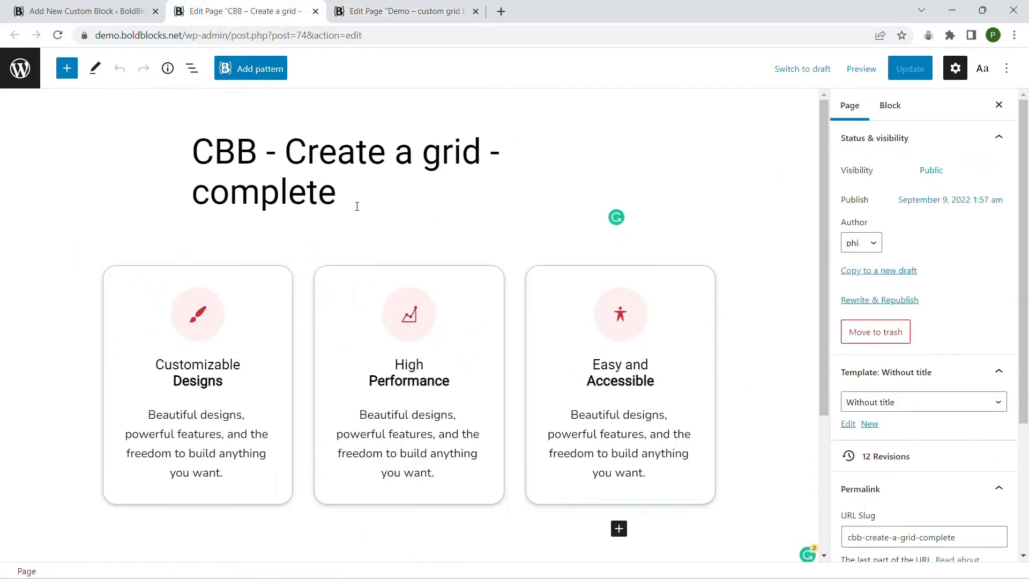
left_click(421, 366)
key("ctrl+a")
right_click(413, 378)
left_click(439, 200)
left_click(384, 11)
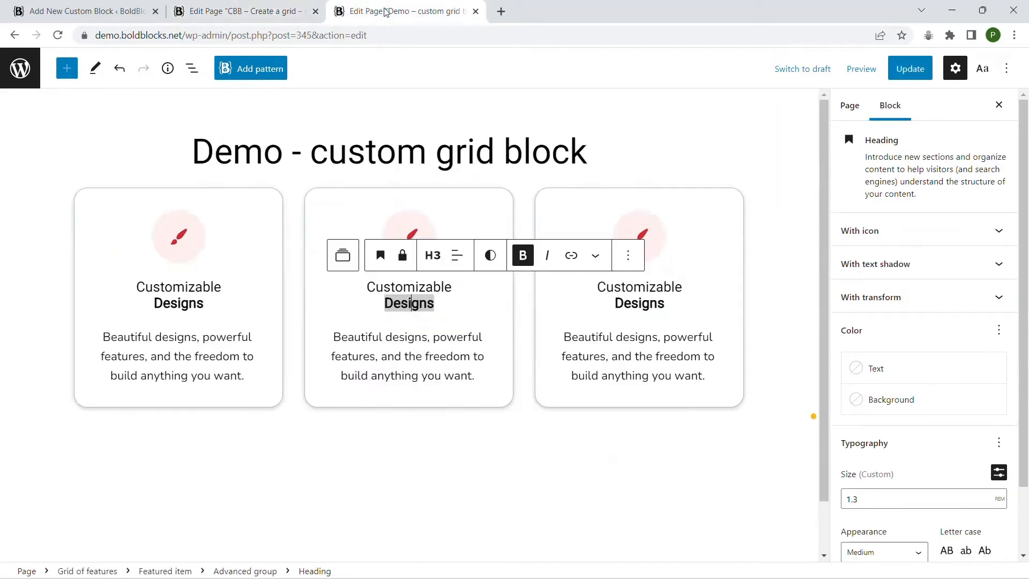
key("ctrl+a")
right_click(418, 304)
left_click(447, 368)
Replace the second Featured item's brush icon with the chart line icon from the SVG library.
left_click(410, 236)
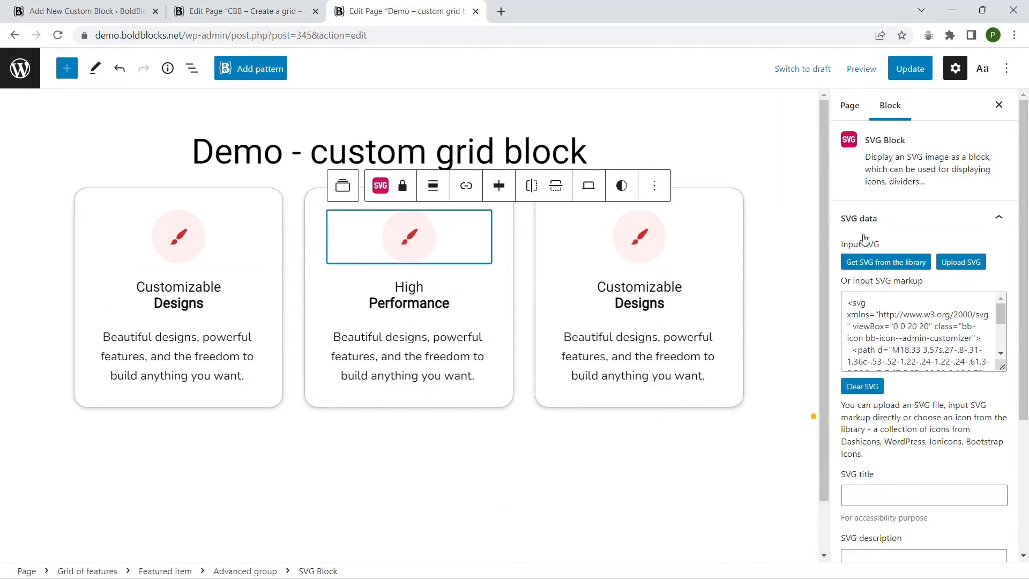
left_click(879, 262)
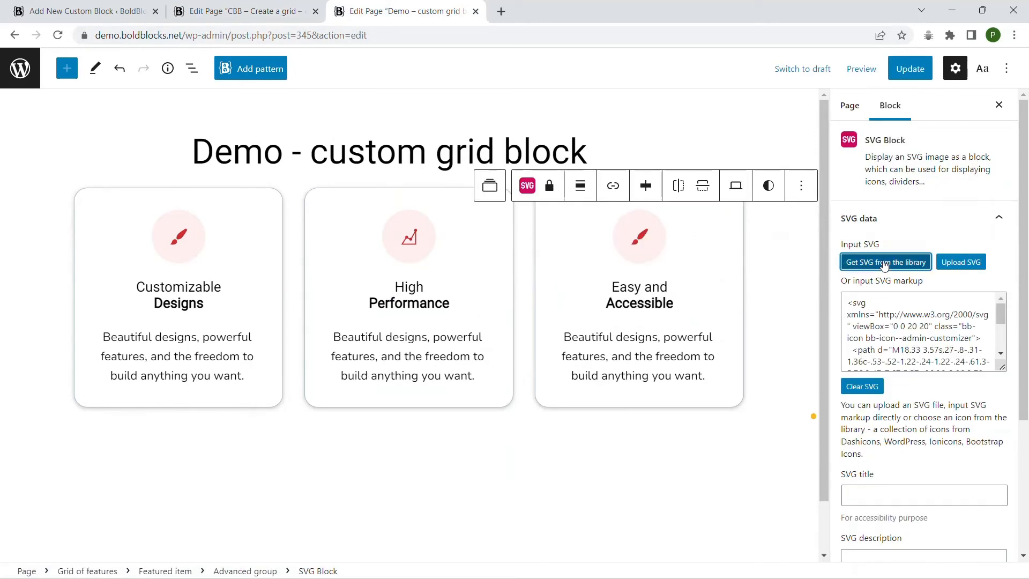
Search the SVG library for "access" and use the universal access icon for the third Featured item.
left_click(883, 265)
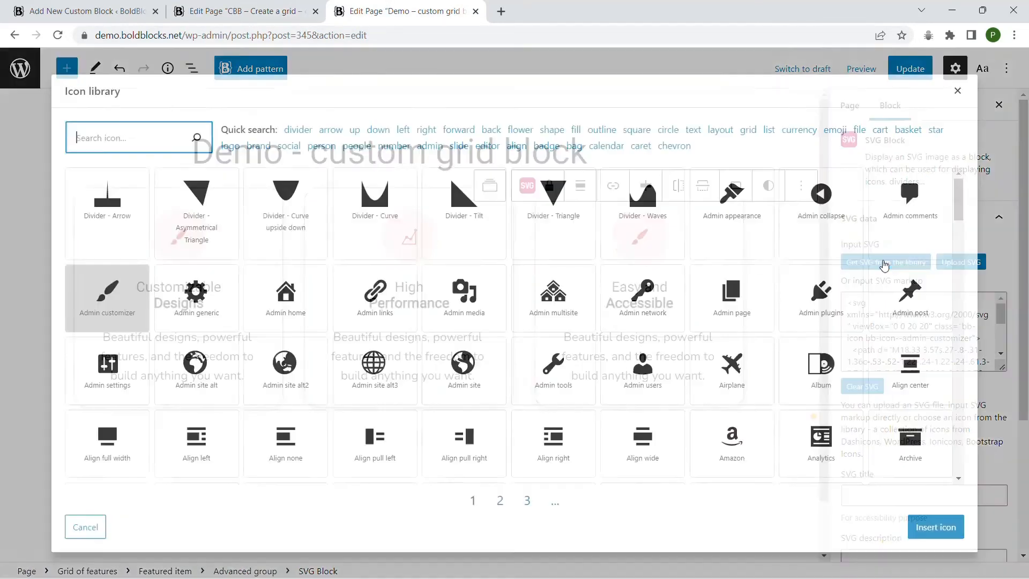
type("access")
left_click(218, 195)
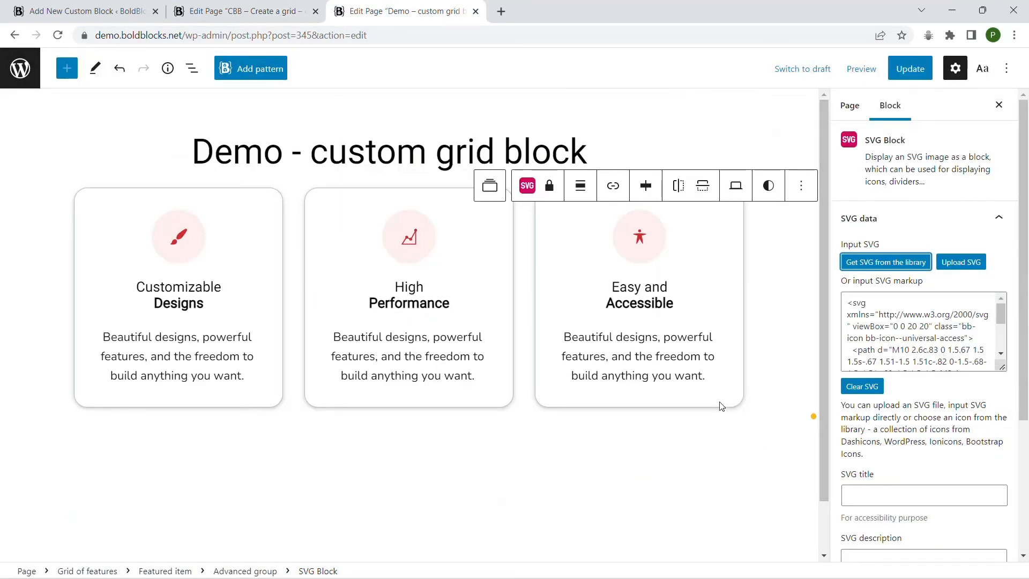
Update the page and check the published grid in the browser's responsive view at a width of about 898 px.
left_click(909, 69)
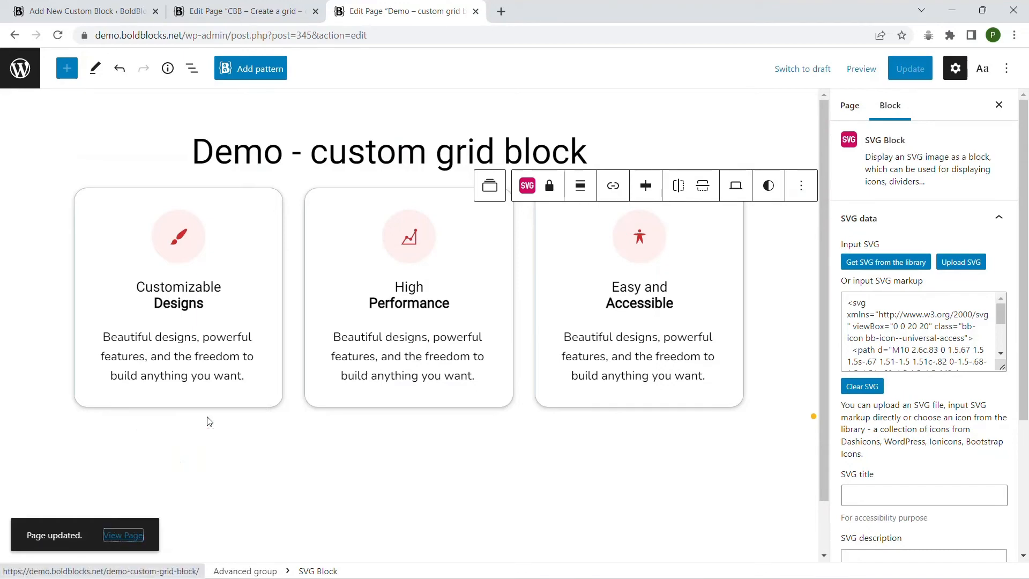
left_click(103, 531)
key("F12")
left_click_drag(753, 322, 655, 331)
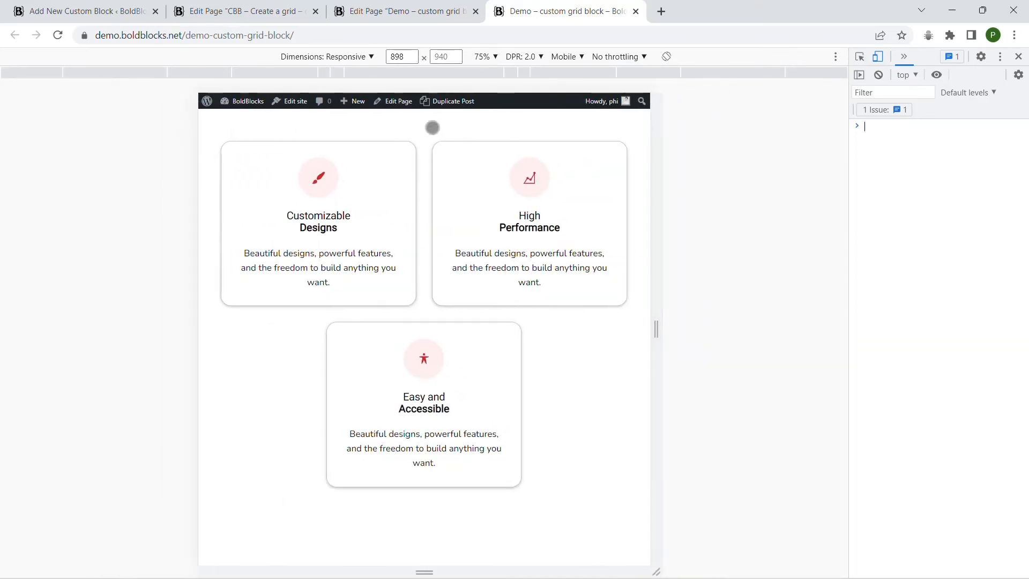
Return to the demo page editor and inspect the locks on the second Featured item's Advanced group, SVG block and heading.
left_click(382, 12)
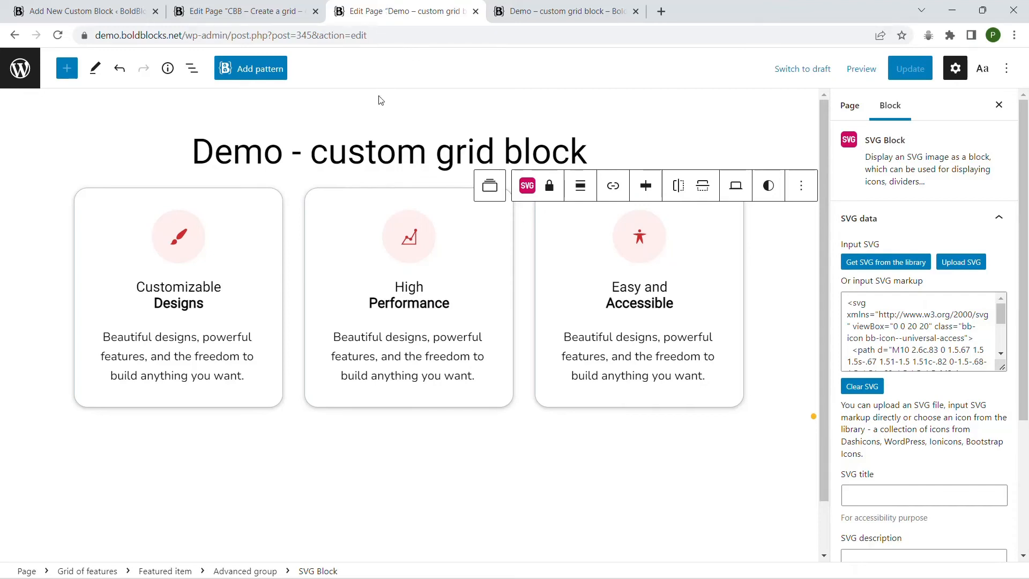
left_click(324, 202)
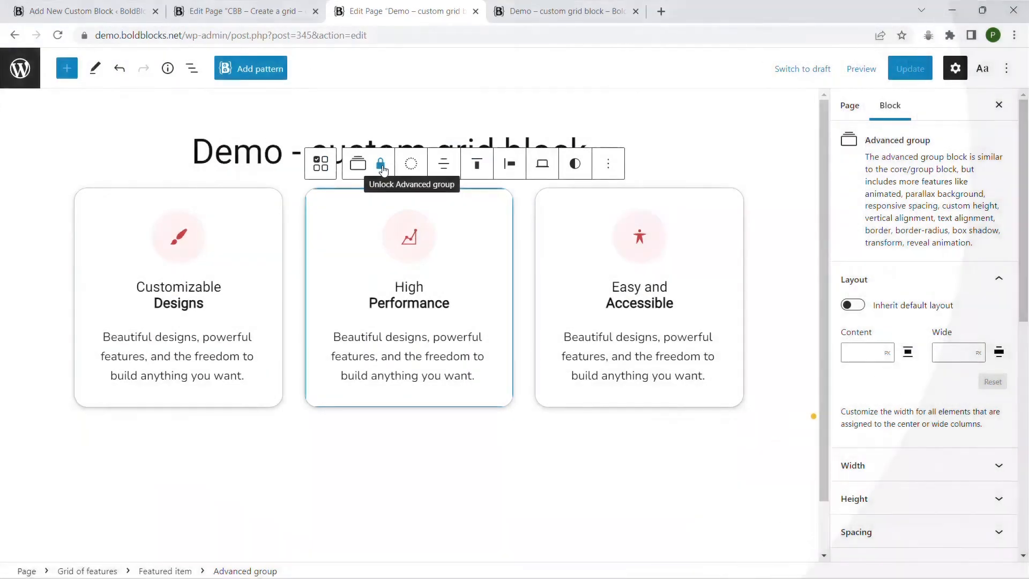
left_click(415, 242)
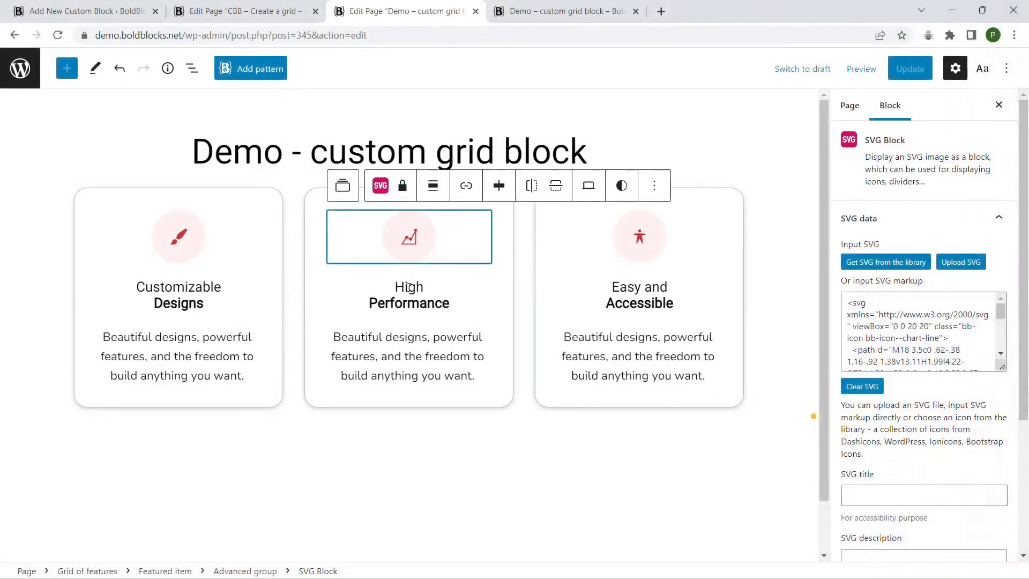
left_click(409, 288)
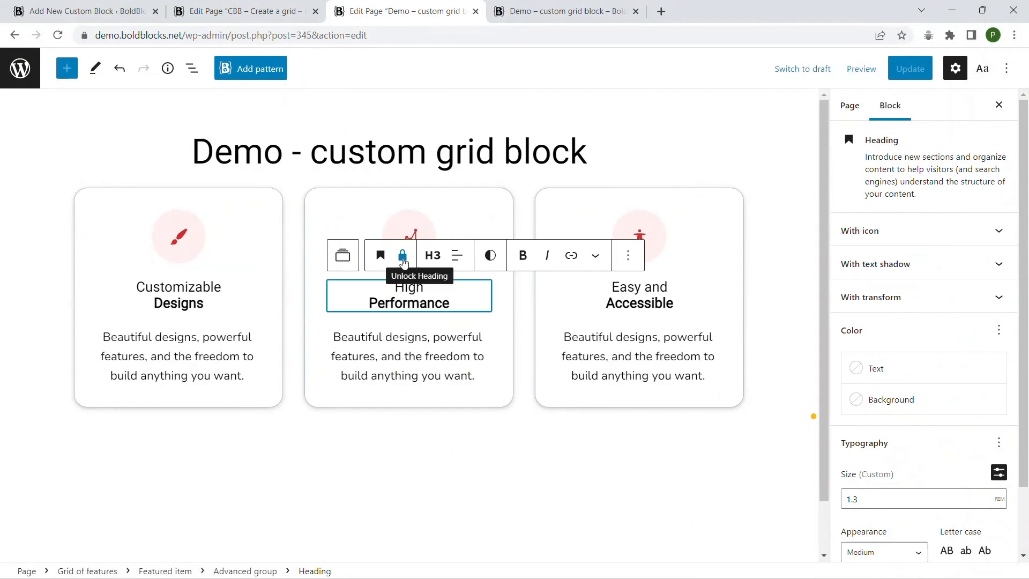